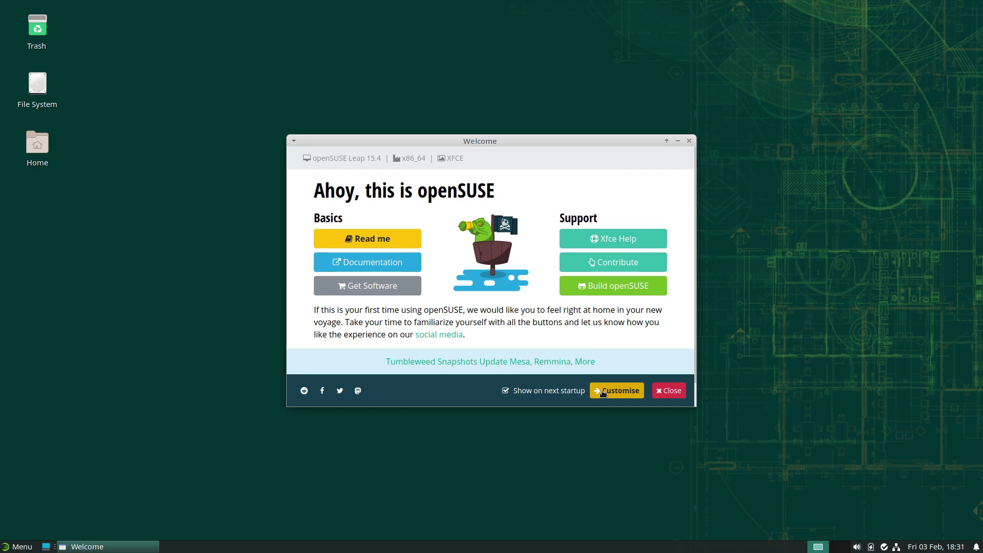
Close the openSUSE Welcome window to leave an empty desktop.
left_click(668, 392)
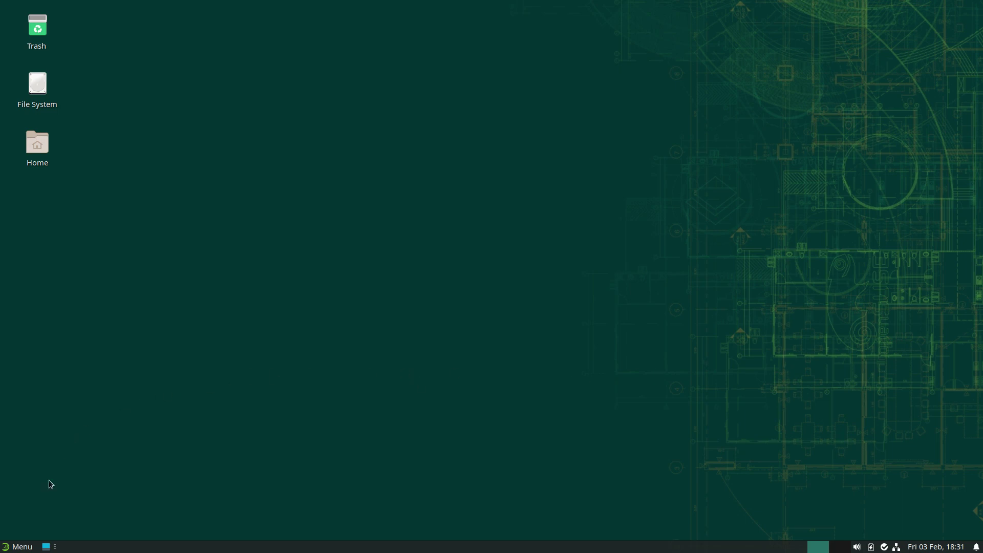
Open the Whisker Menu from the taskbar's Menu button.
left_click(17, 547)
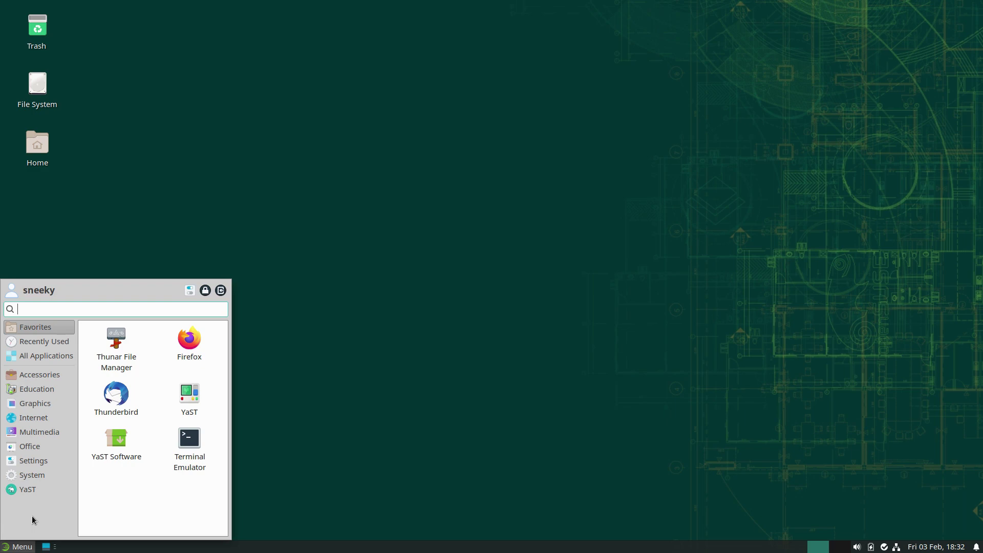
Launch YaST Software and authenticate with the root password, entering it a second time when asked.
left_click(114, 441)
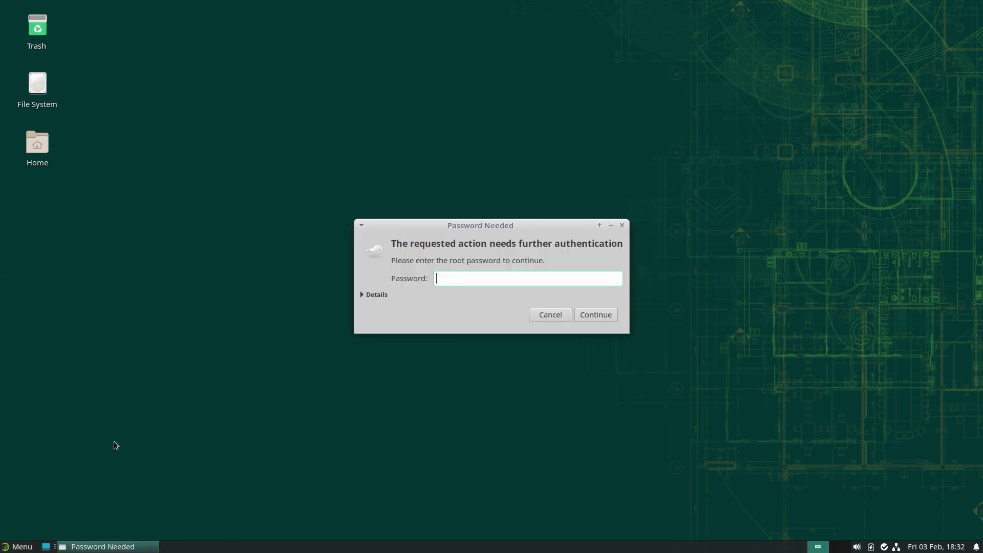
type("*******")
key("Return")
type("******")
key("Return")
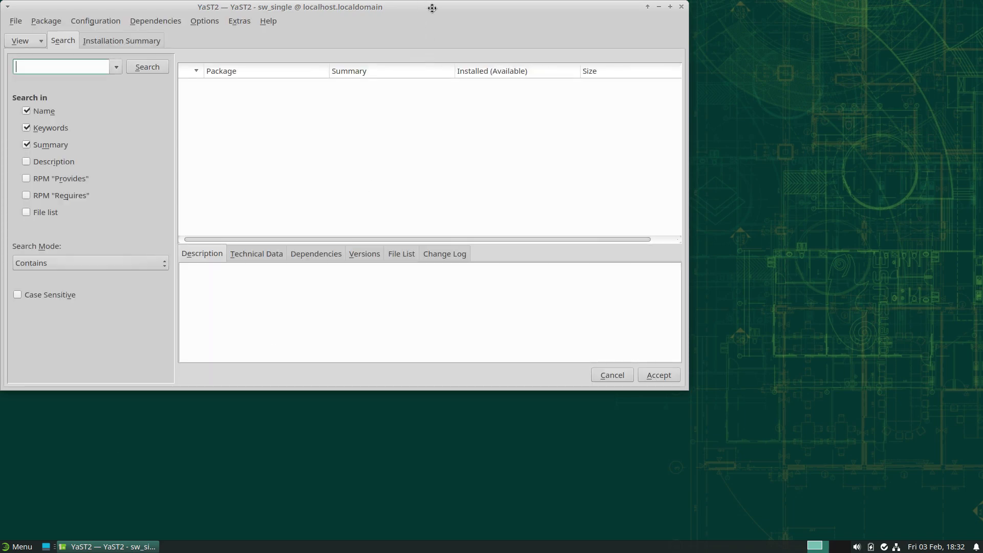
Search packages for kdenlive and mark kdenlive for installation, which also selects kdenlive-lang.
left_click_drag(430, 9, 551, 58)
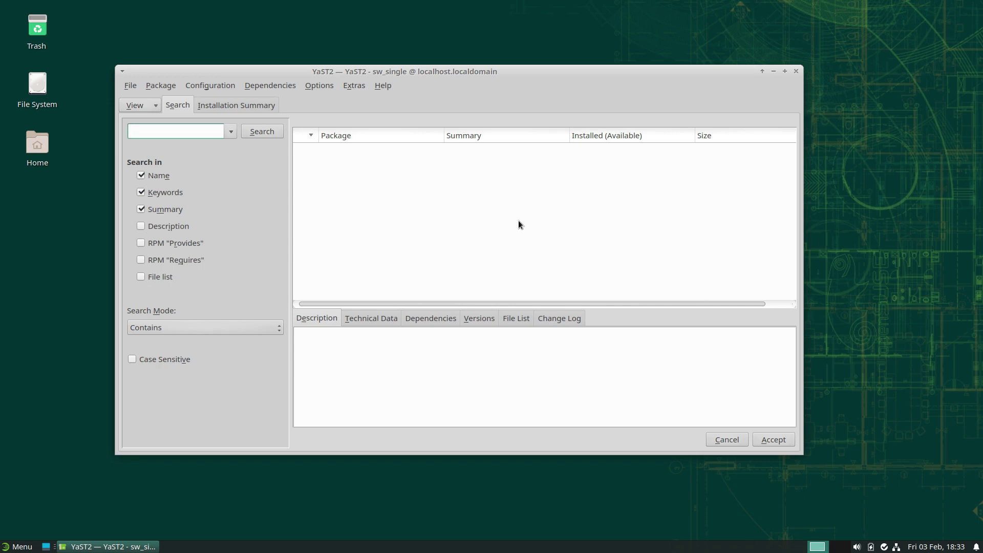
type("kdenlive")
key("Return")
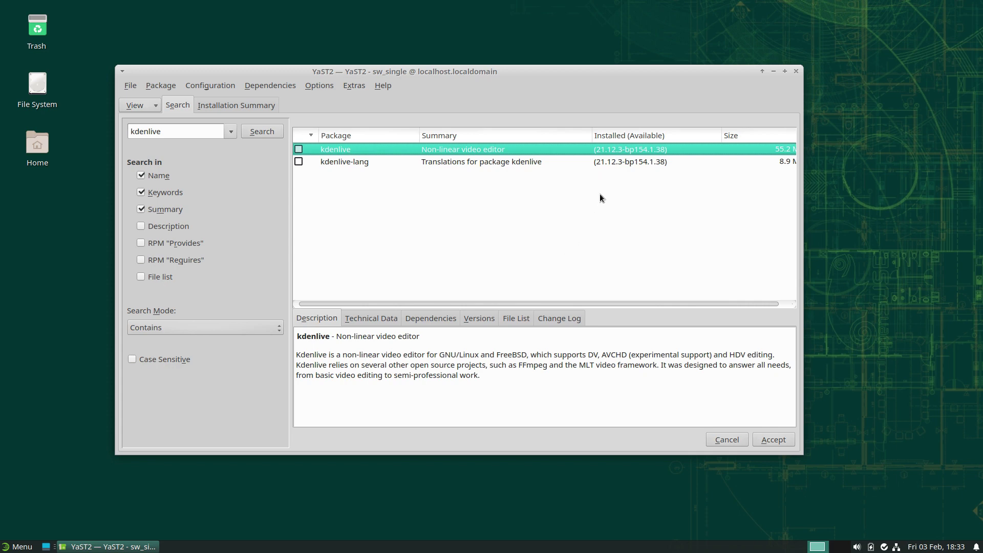
left_click(299, 149)
left_click_drag(654, 301, 642, 266)
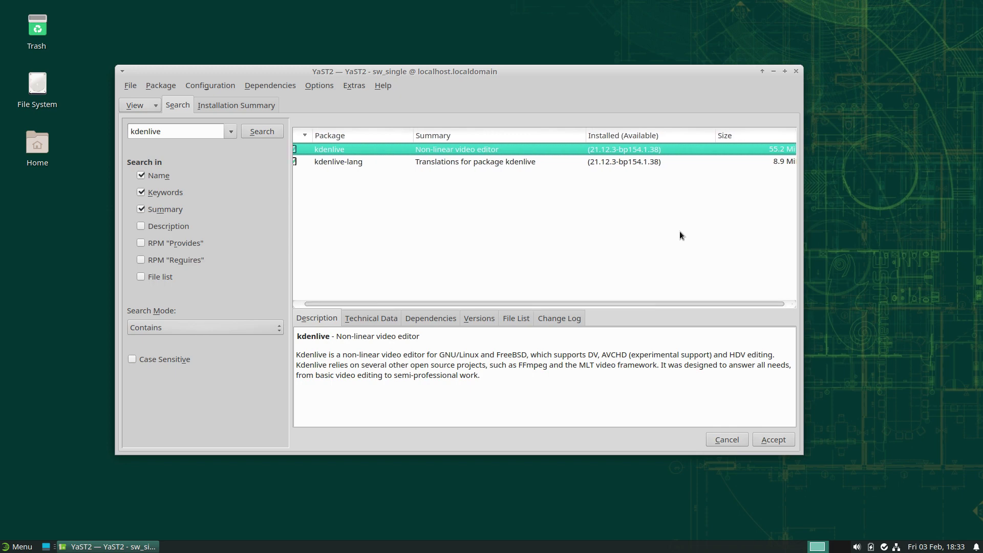
Accept the kdenlive selection and approve the additional dependency packages it requires.
left_click(773, 441)
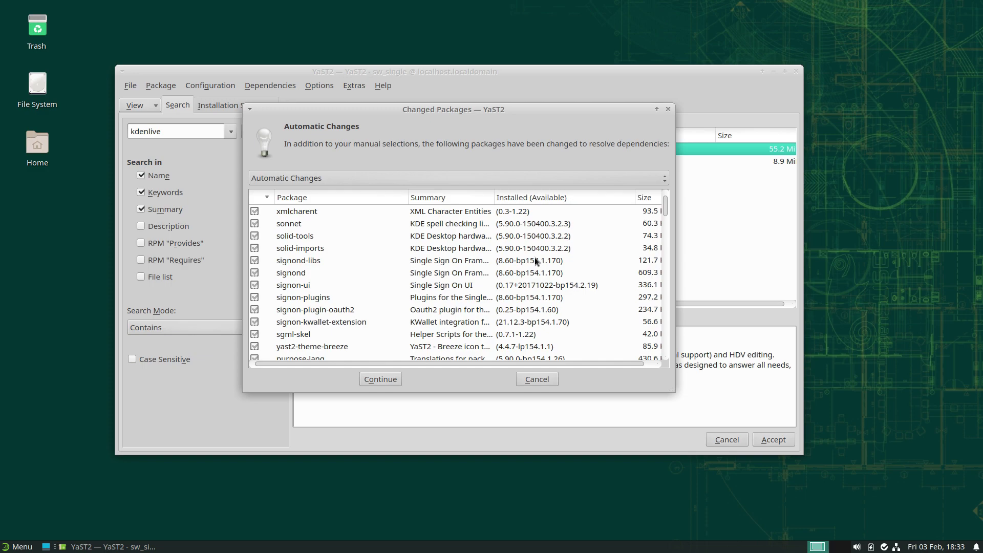
scroll(534, 260, "down", 6)
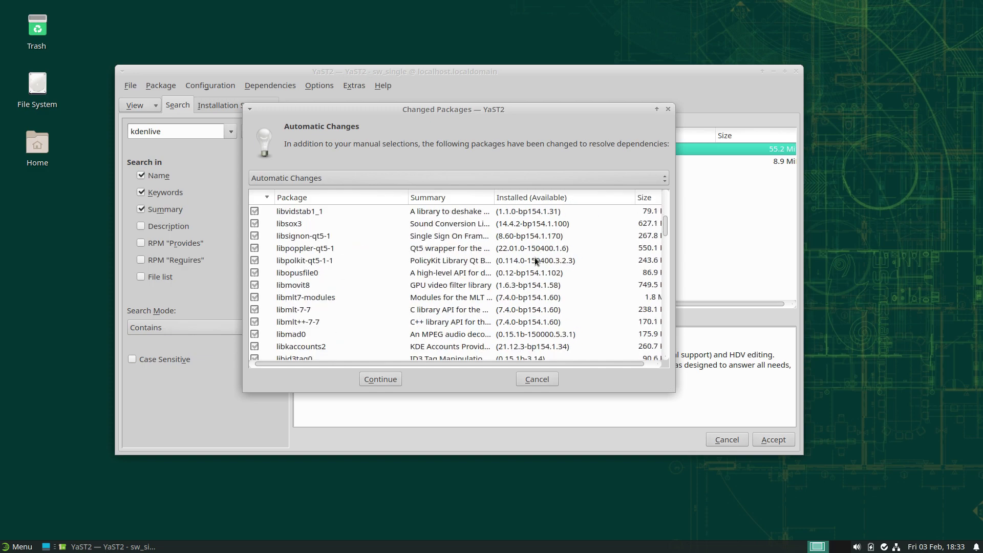
scroll(534, 259, "down", 10)
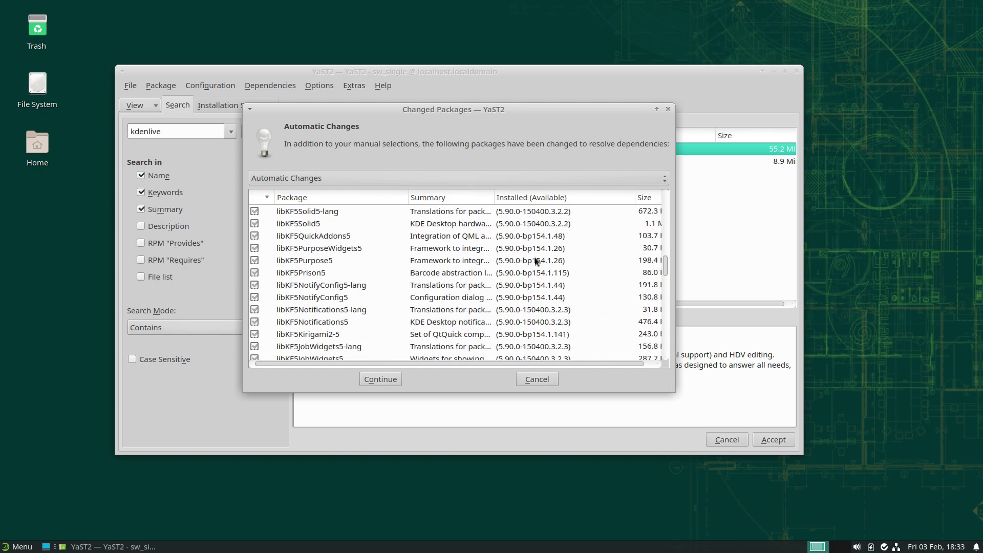
scroll(534, 260, "down", 10)
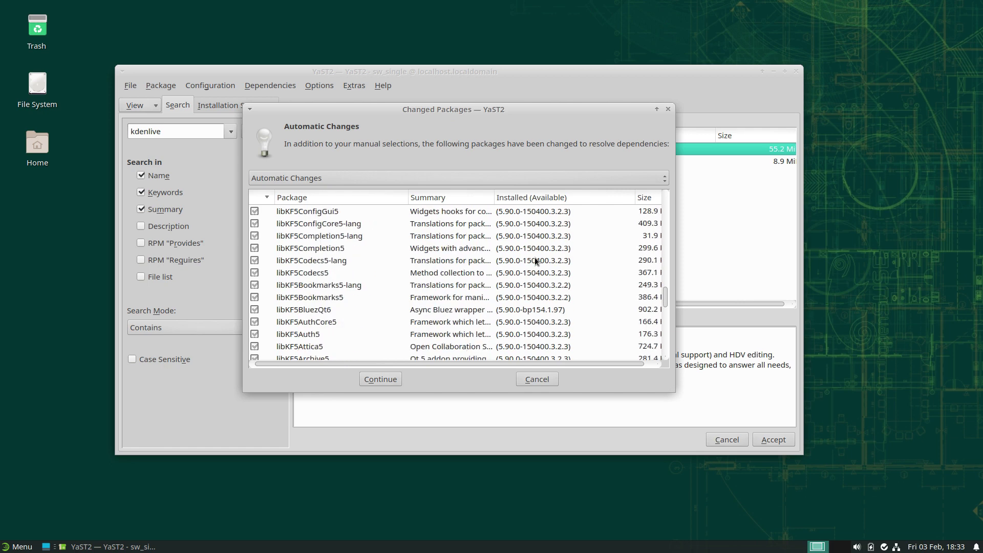
scroll(534, 260, "down", 8)
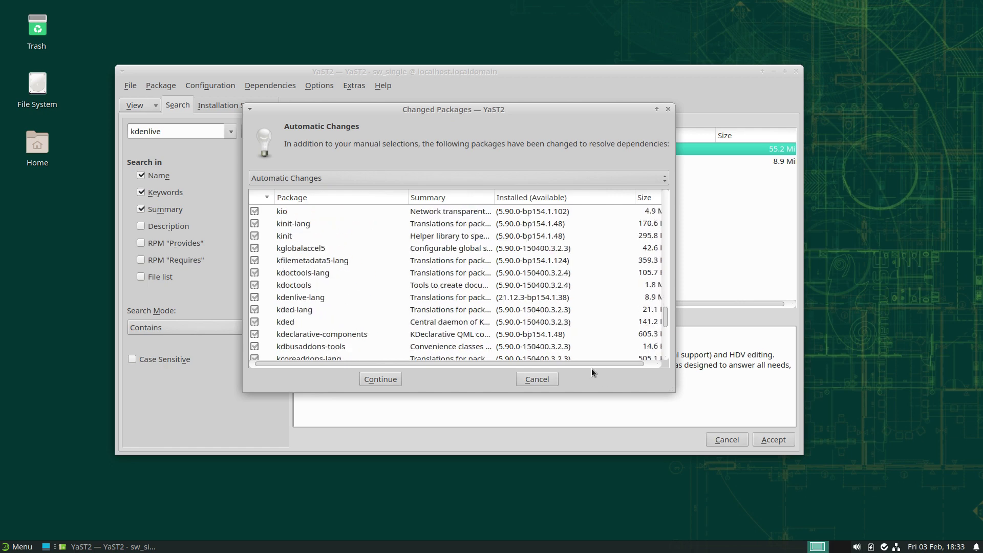
scroll(597, 363, "right", 1)
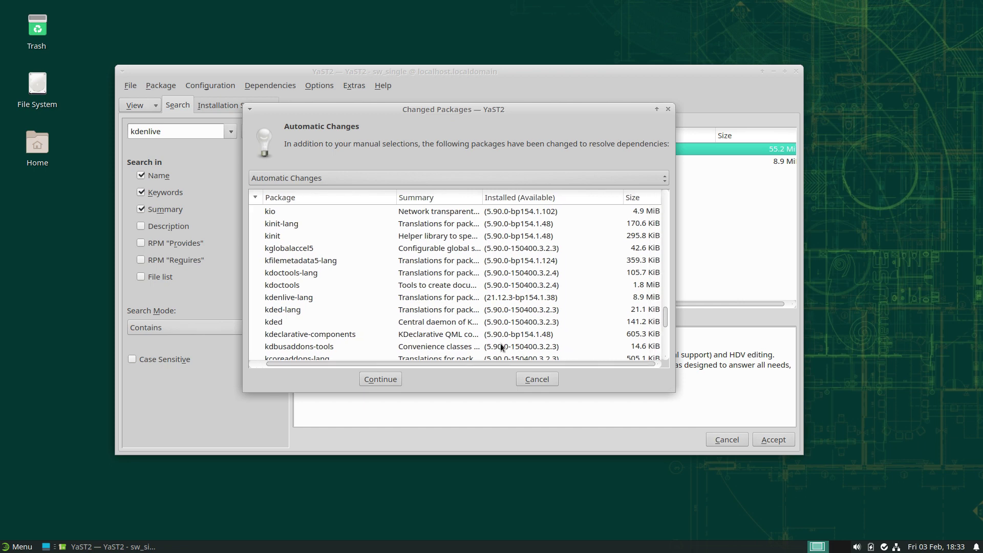
left_click(394, 380)
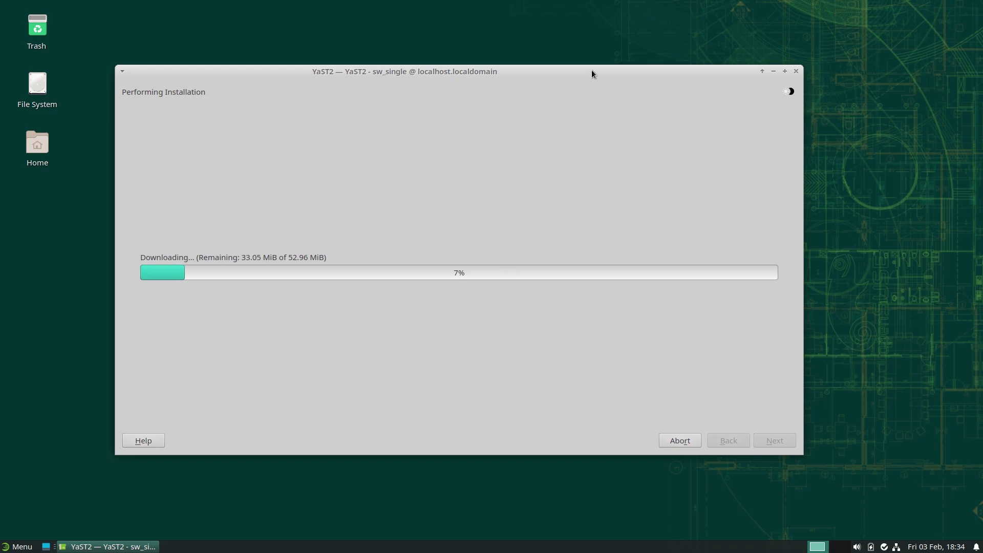
While packages install, shift the YaST window right and briefly open then close the Whisker Menu.
left_click_drag(598, 68, 625, 57)
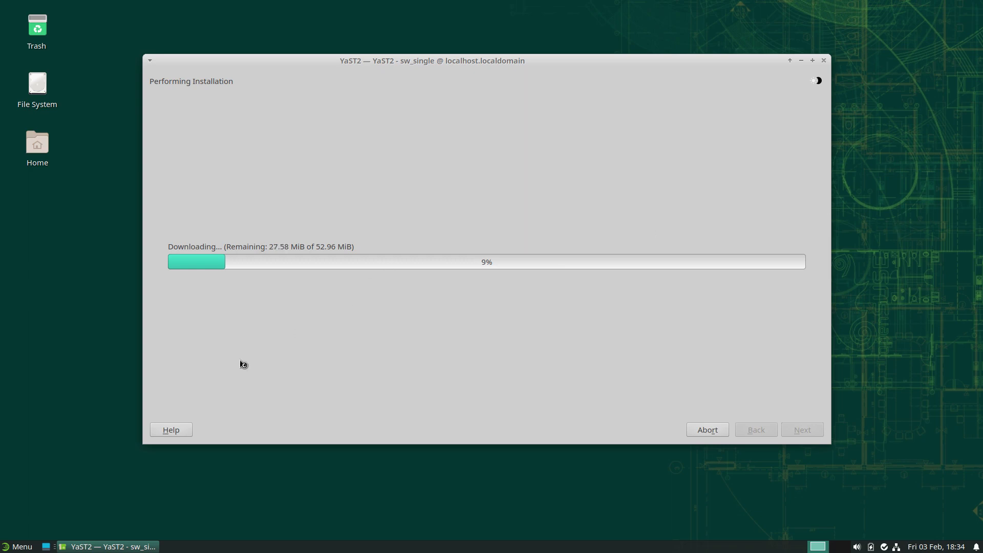
left_click(11, 548)
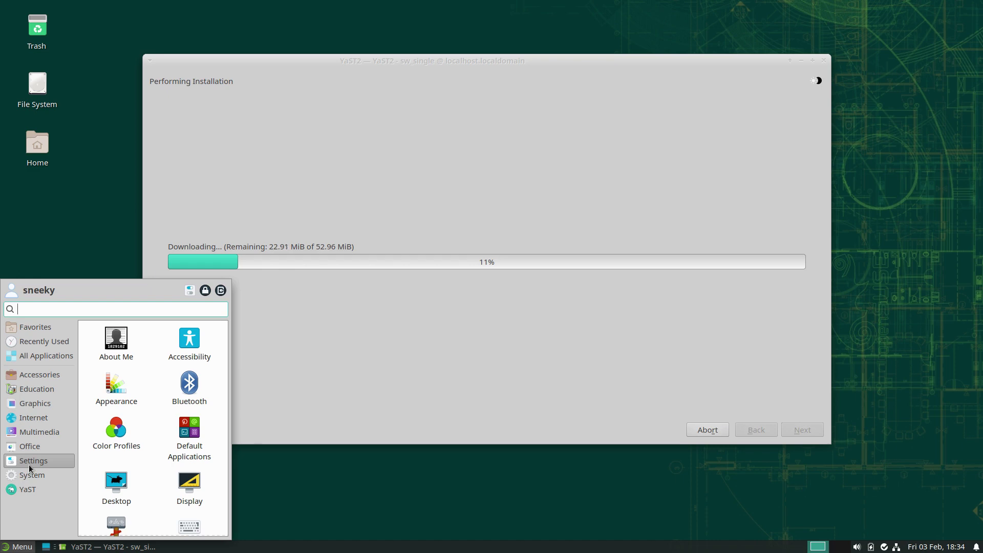
left_click(351, 499)
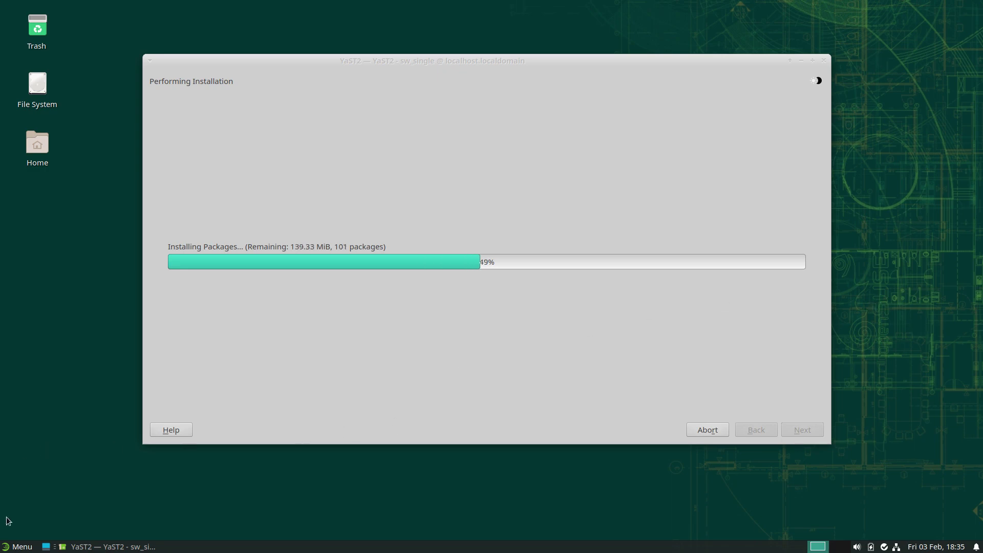
Launch Firefox, search for 'open suse3' and open the official openSUSE website.
left_click(18, 546)
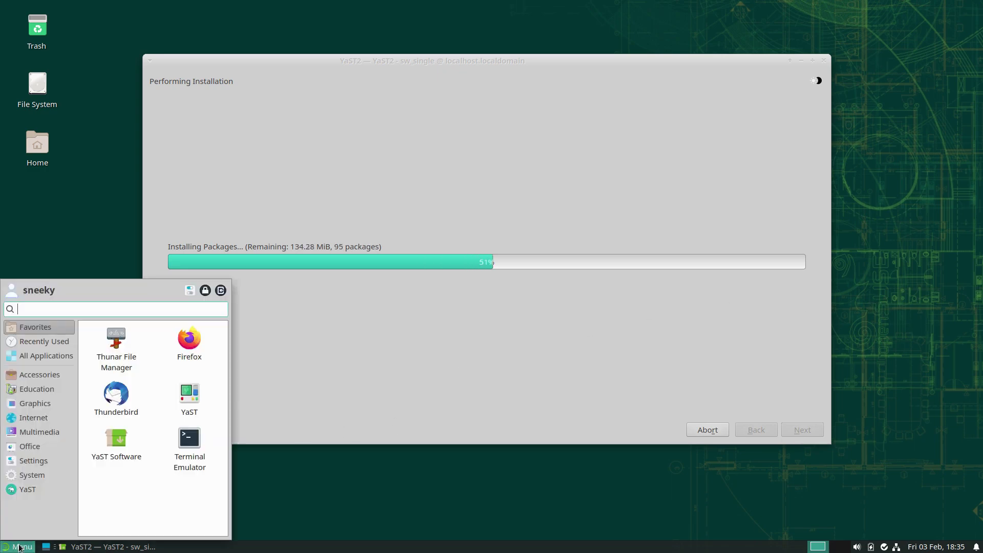
left_click(186, 357)
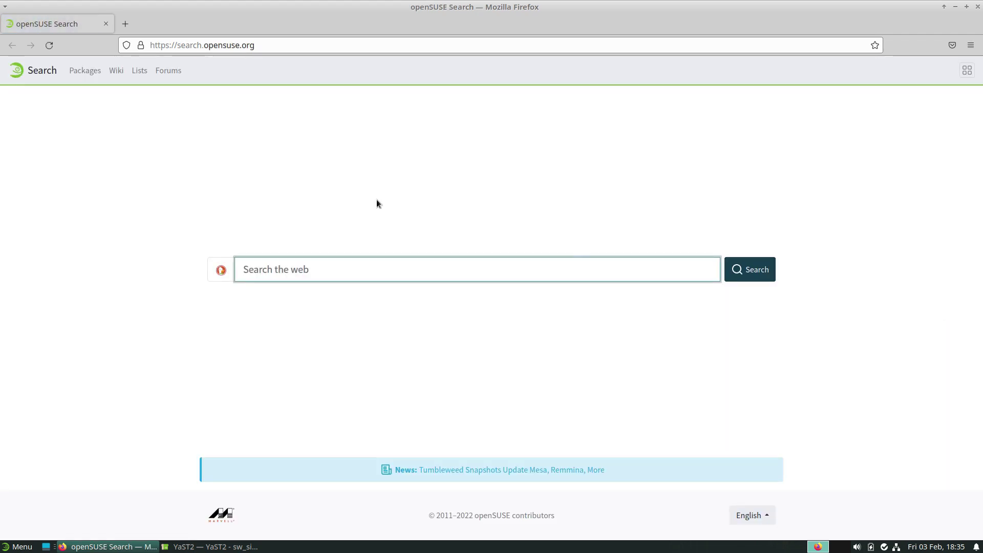
left_click(272, 45)
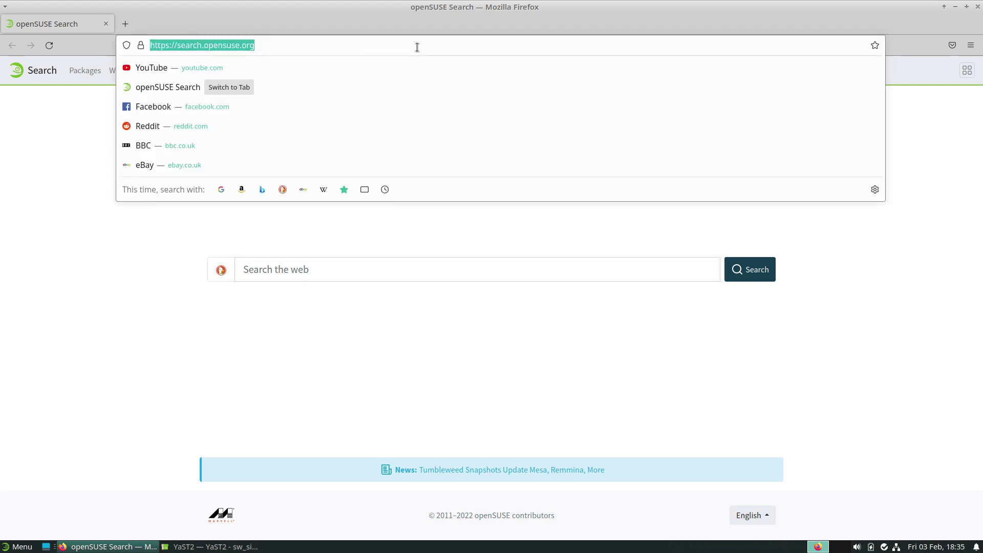
left_click(950, 237)
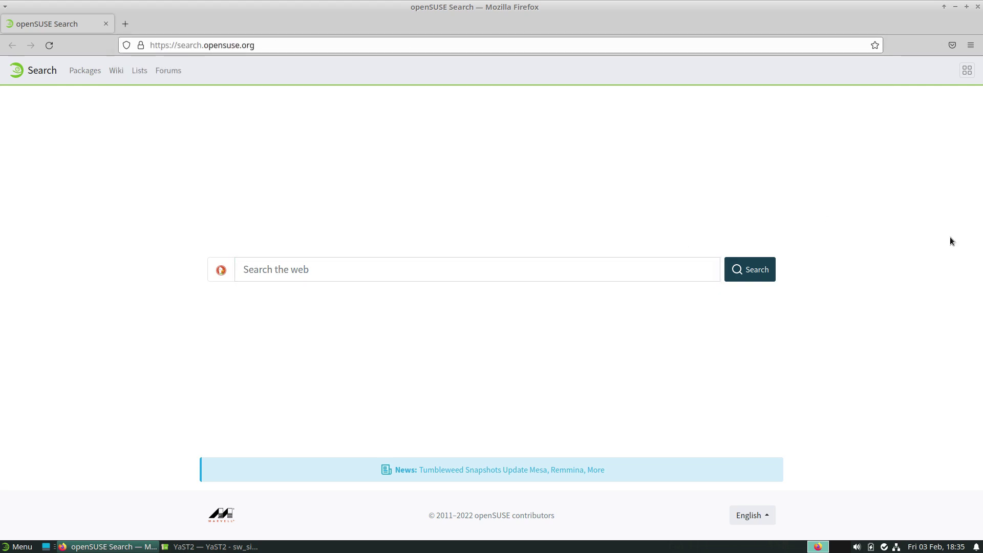
left_click(303, 47)
key("BackSpace")
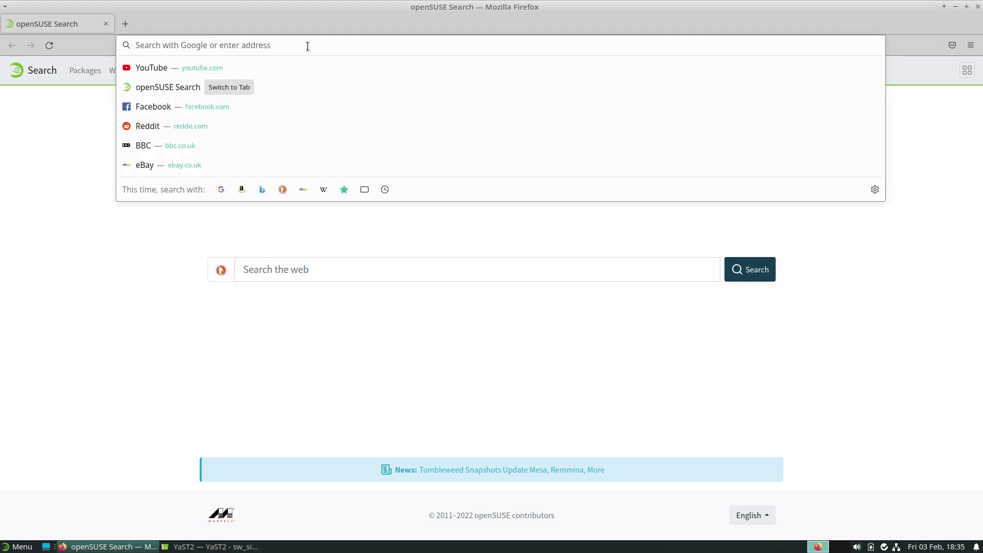
type("open suse3")
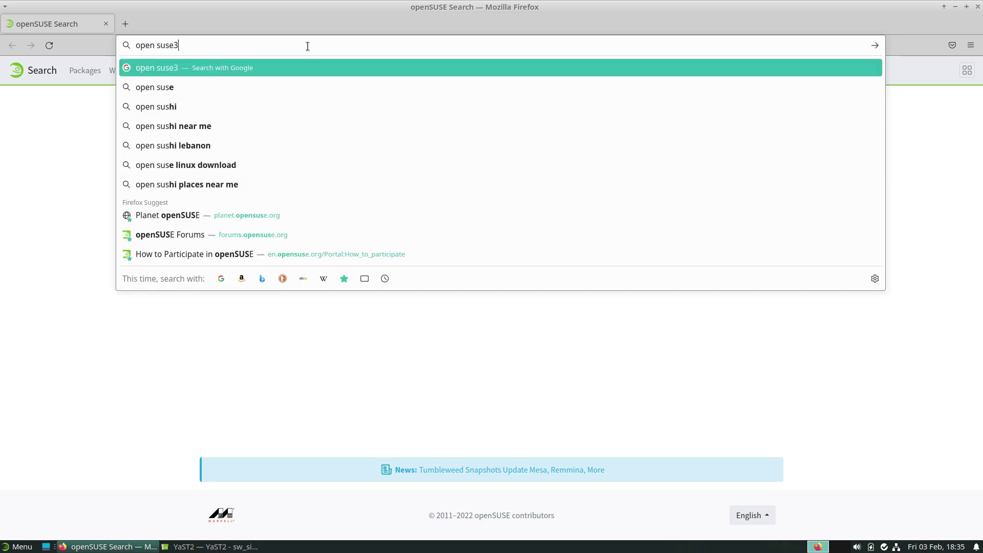
key("Return")
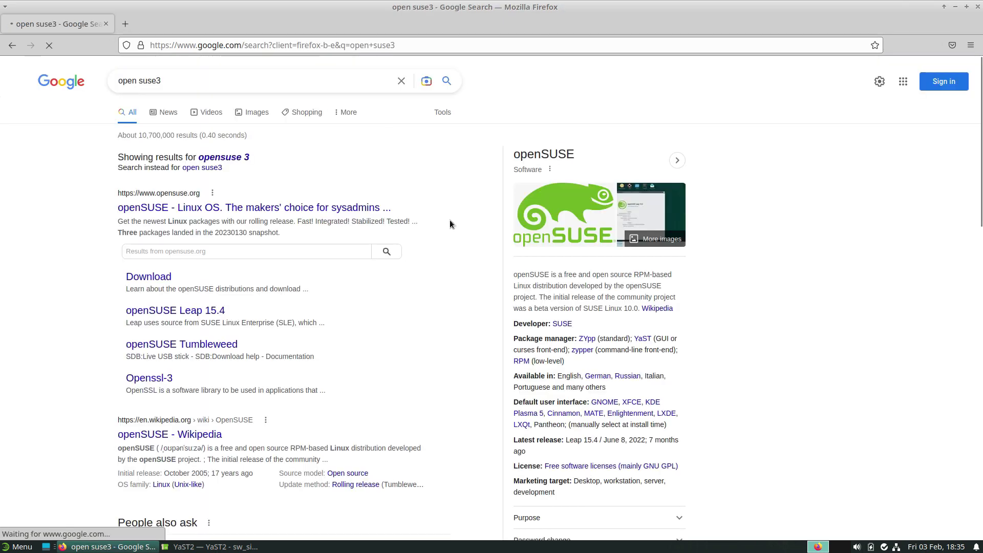
left_click(271, 211)
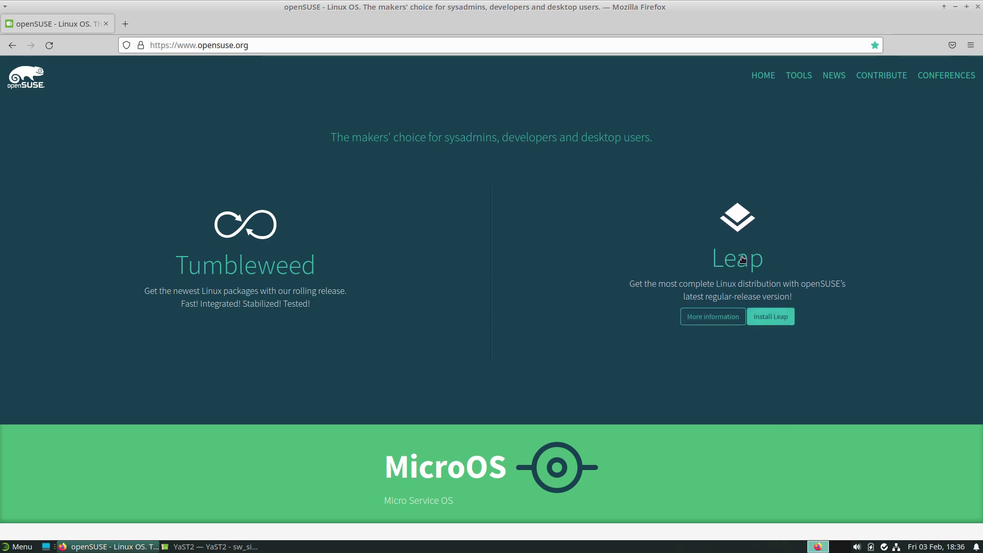
Scroll through the openSUSE.org homepage, back toward the top, then close Firefox.
mouse_move(205, 279)
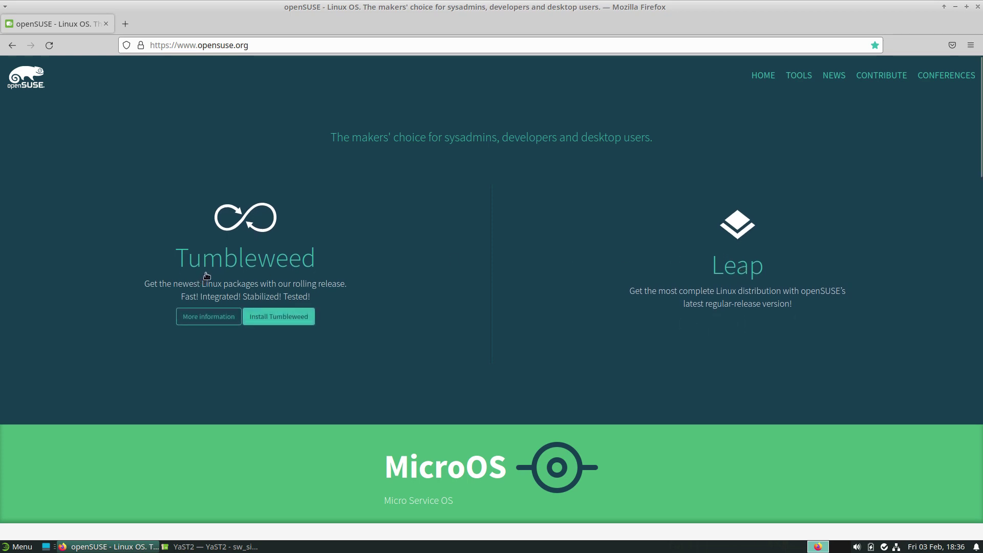
scroll(570, 344, "down", 4)
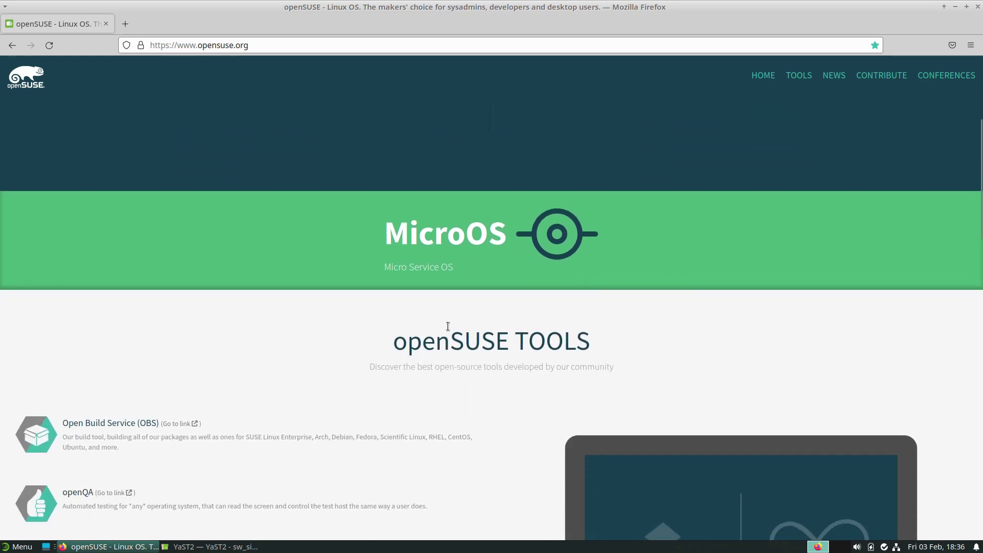
scroll(451, 327, "down", 2)
scroll(503, 351, "up", 5)
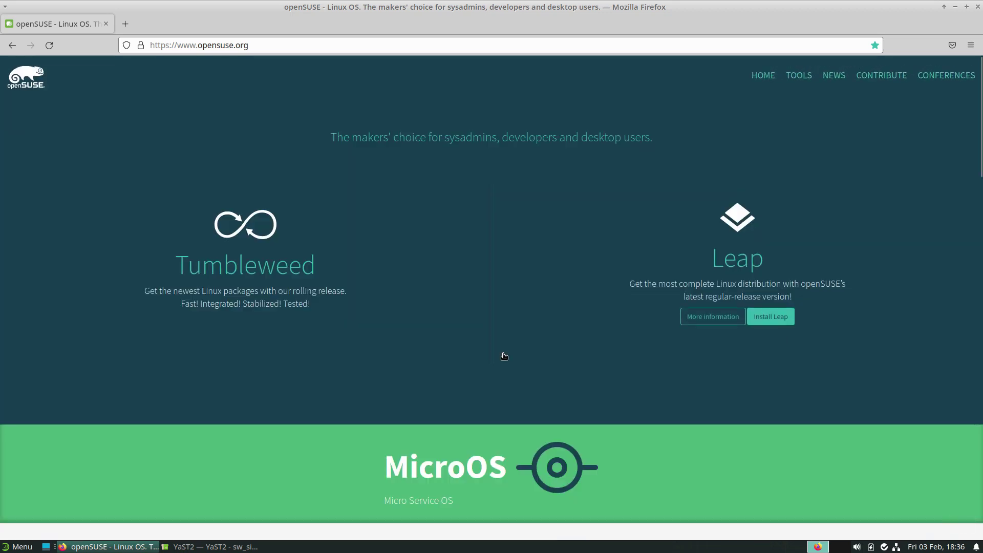
scroll(504, 356, "down", 2)
scroll(660, 362, "down", 3)
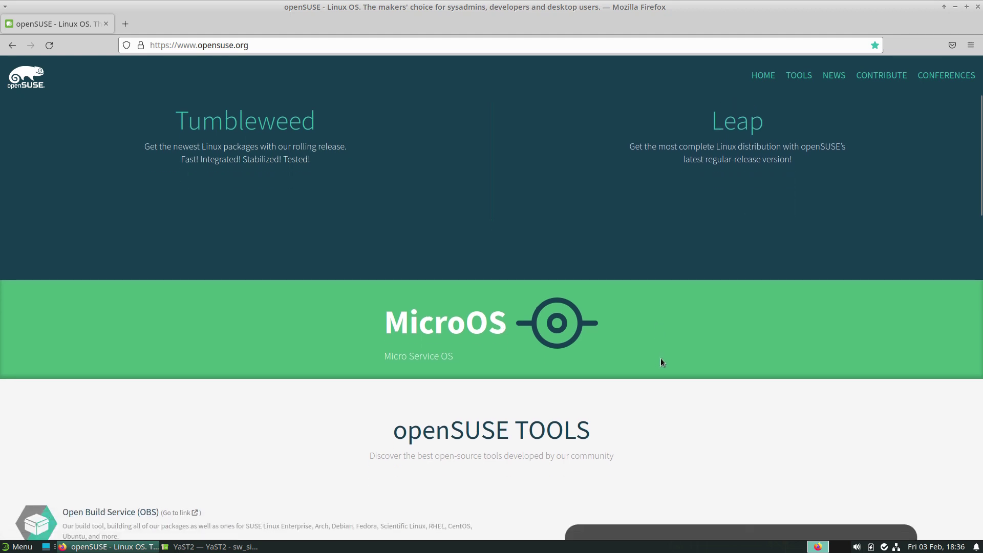
scroll(518, 363, "down", 4)
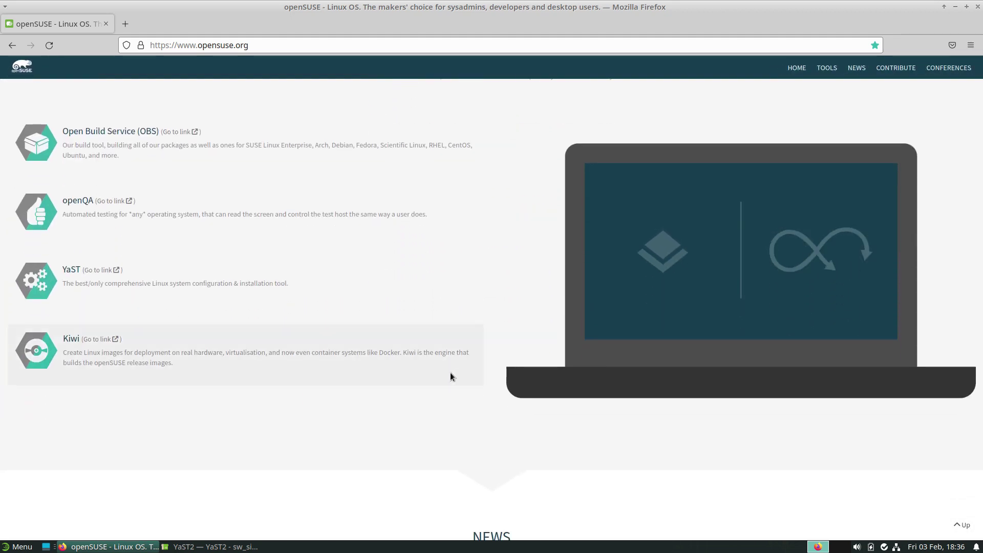
scroll(450, 373, "down", 1)
scroll(440, 389, "down", 6)
scroll(434, 406, "up", 14)
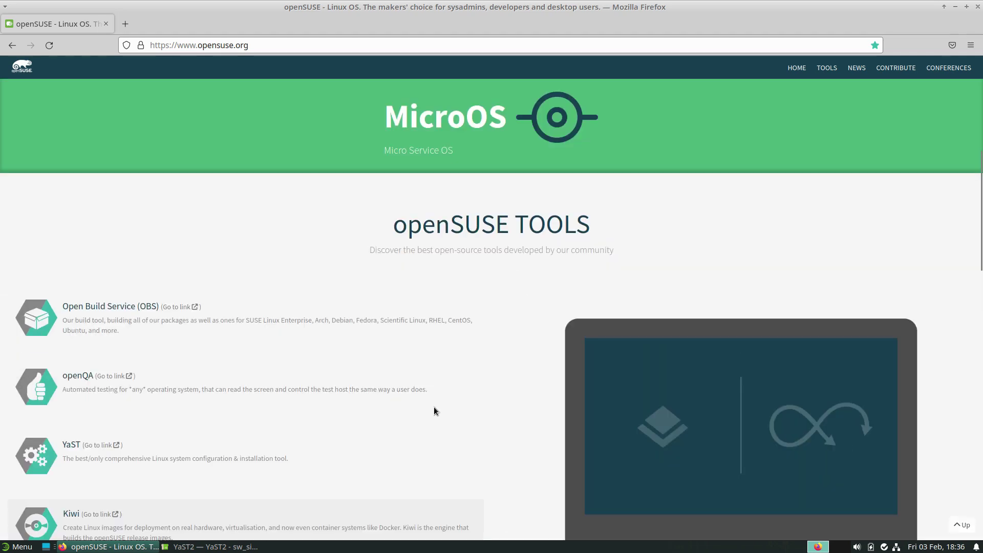
scroll(434, 406, "up", 2)
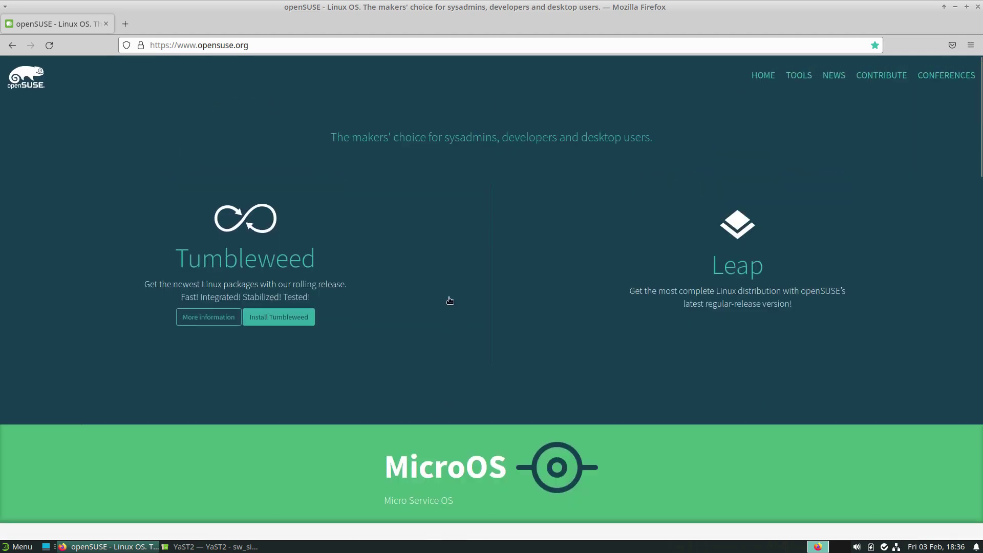
left_click(976, 8)
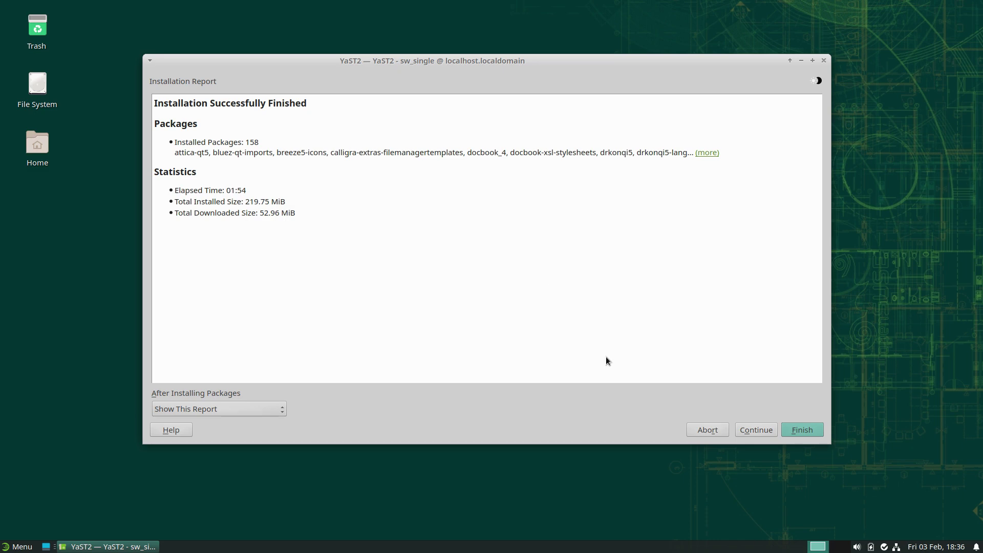
Finish the Installation Report for the 158 installed packages, closing YaST Software Management.
left_click(812, 430)
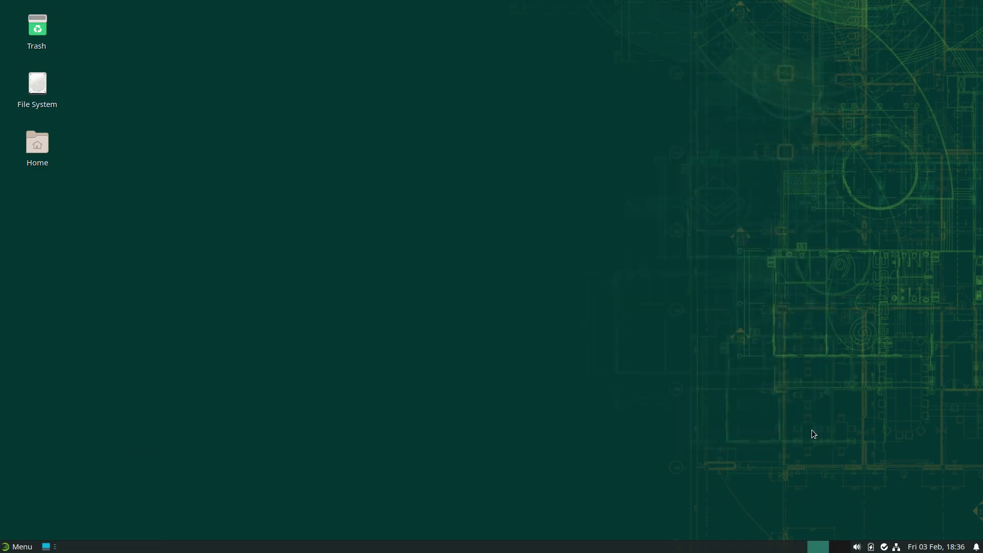
Launch Kdenlive from the Multimedia category twice, then reopen the Whisker Menu on Favorites.
left_click(10, 546)
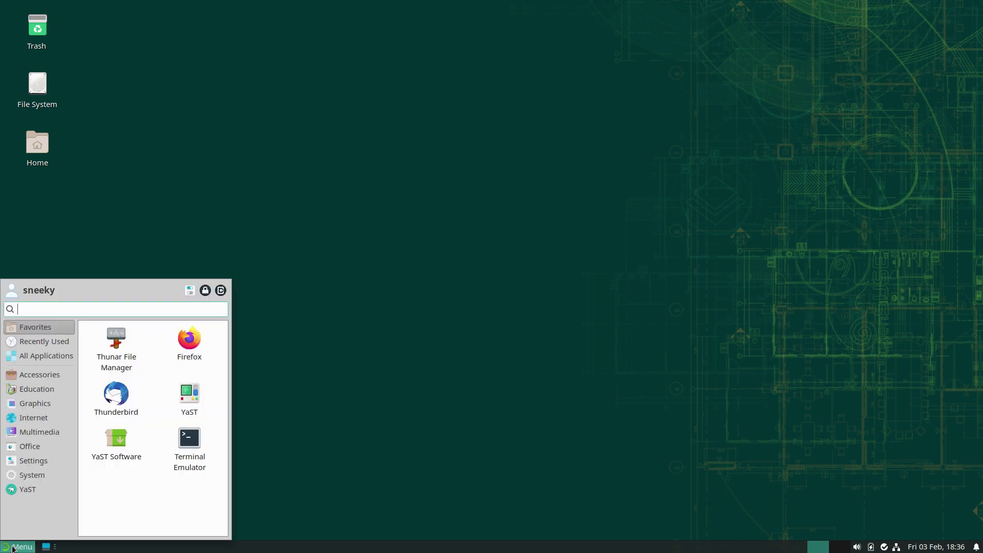
left_click(33, 431)
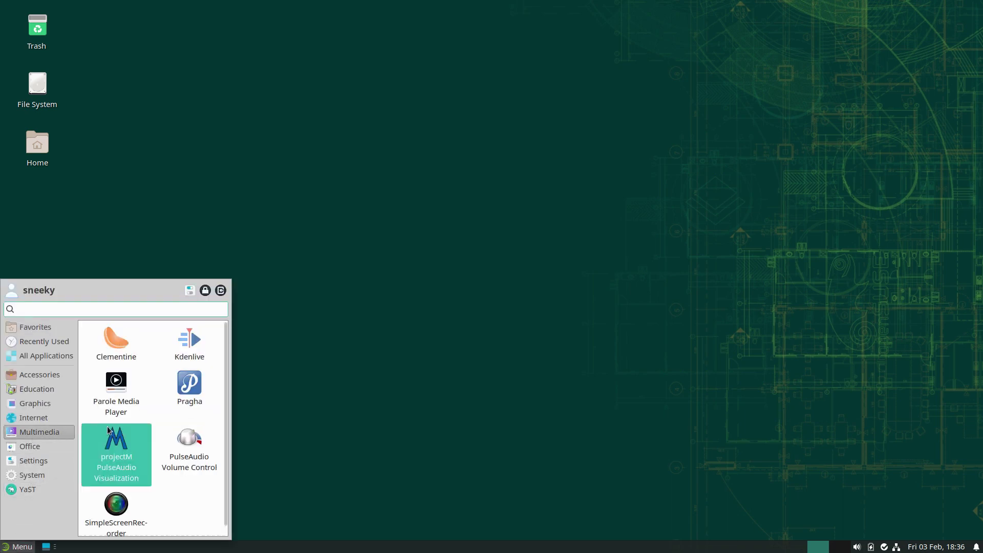
left_click(190, 339)
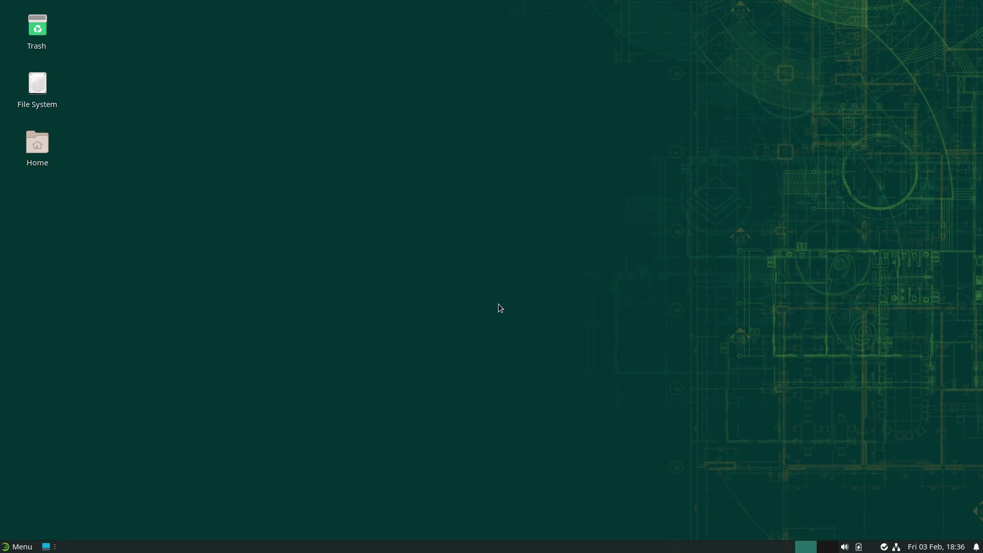
left_click(20, 548)
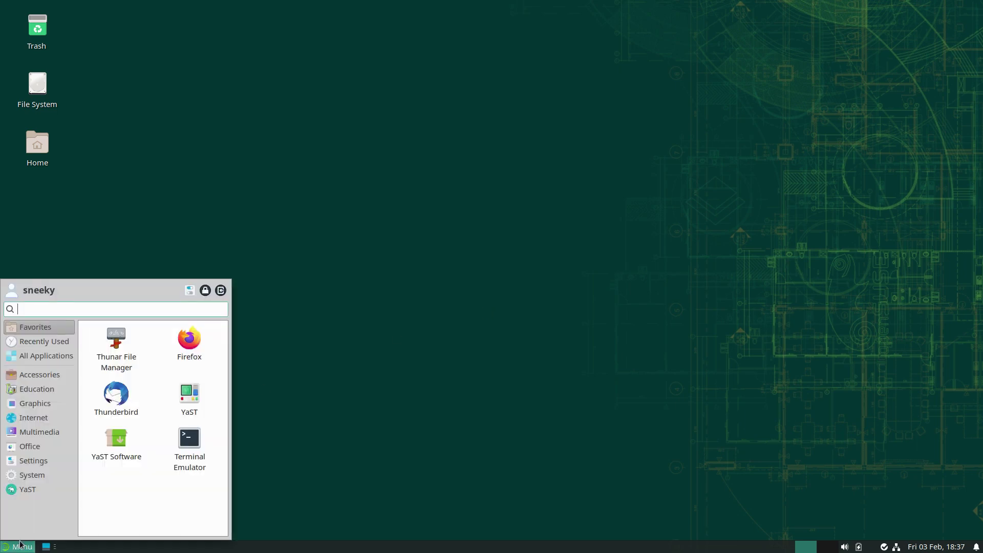
left_click(39, 433)
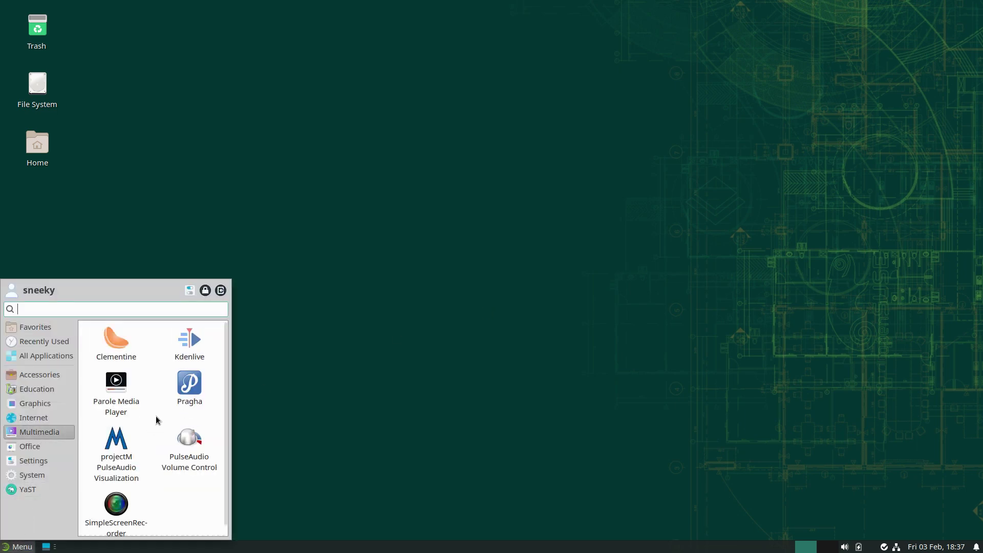
left_click(188, 348)
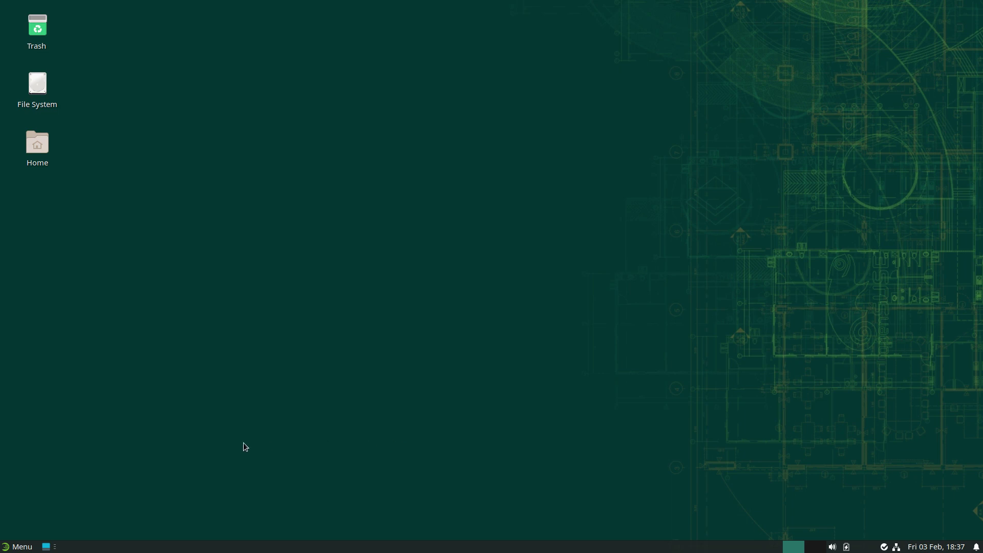
left_click(20, 548)
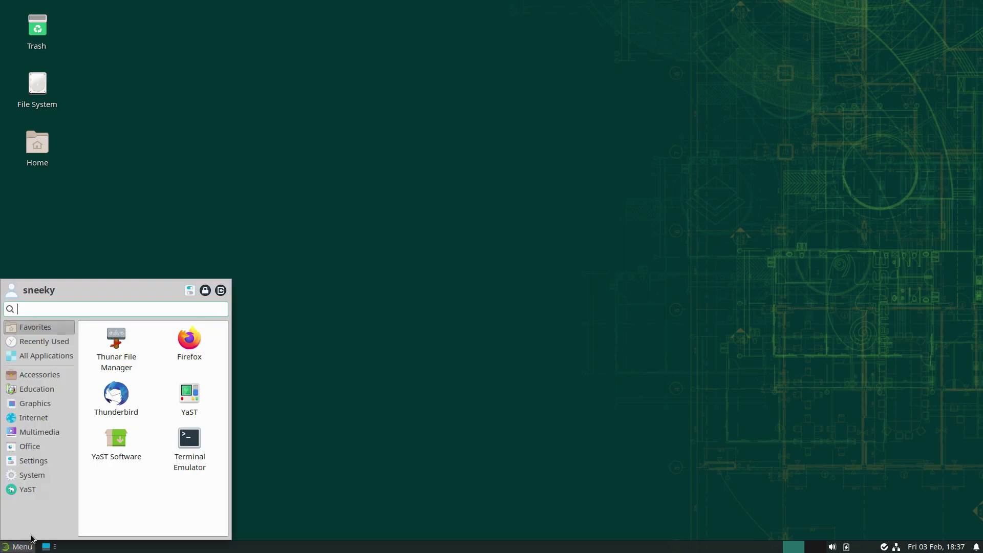
Start YaST Control Center as root using the root password and centre its window.
left_click(193, 399)
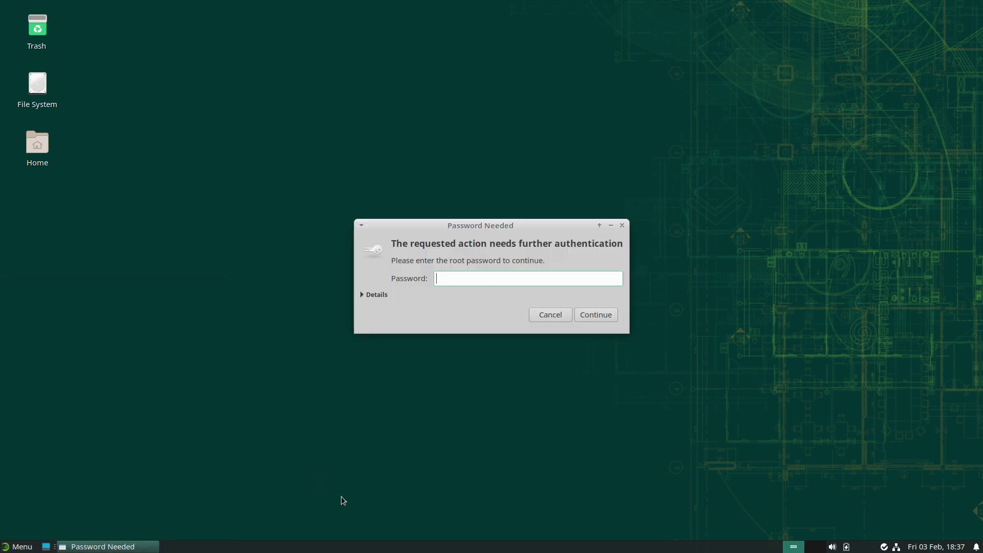
type("••••••")
key("Return")
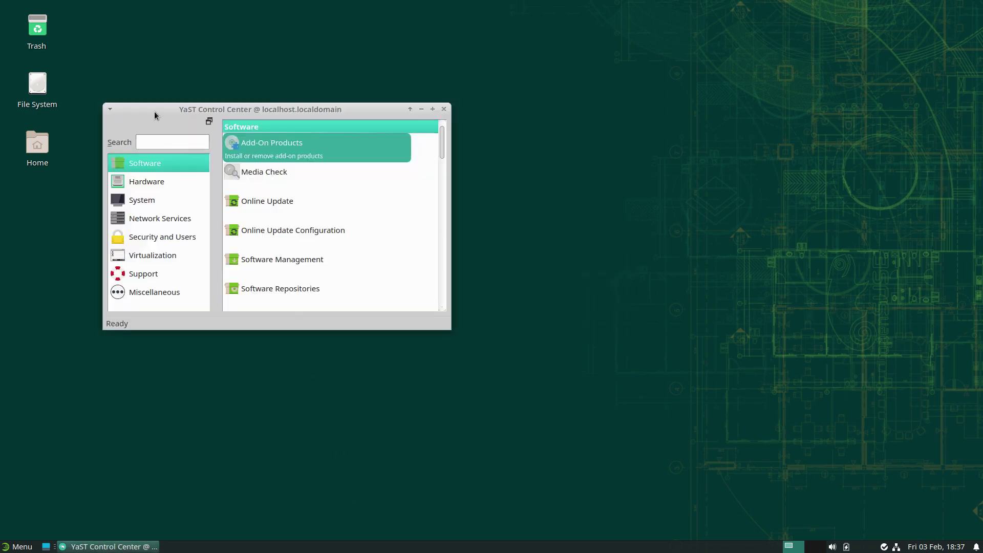
left_click_drag(154, 112, 339, 133)
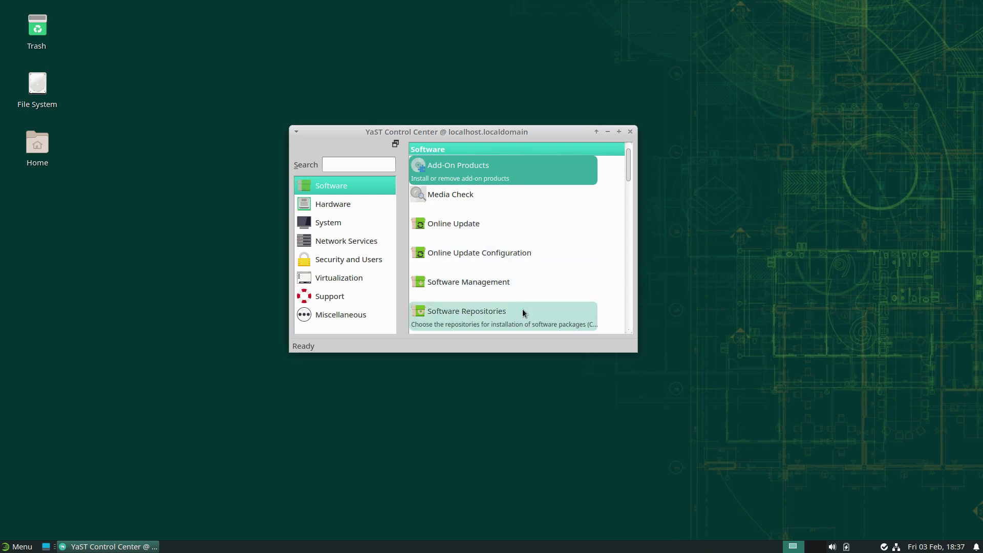
Go to the System modules and start the Partitioner.
left_click(321, 201)
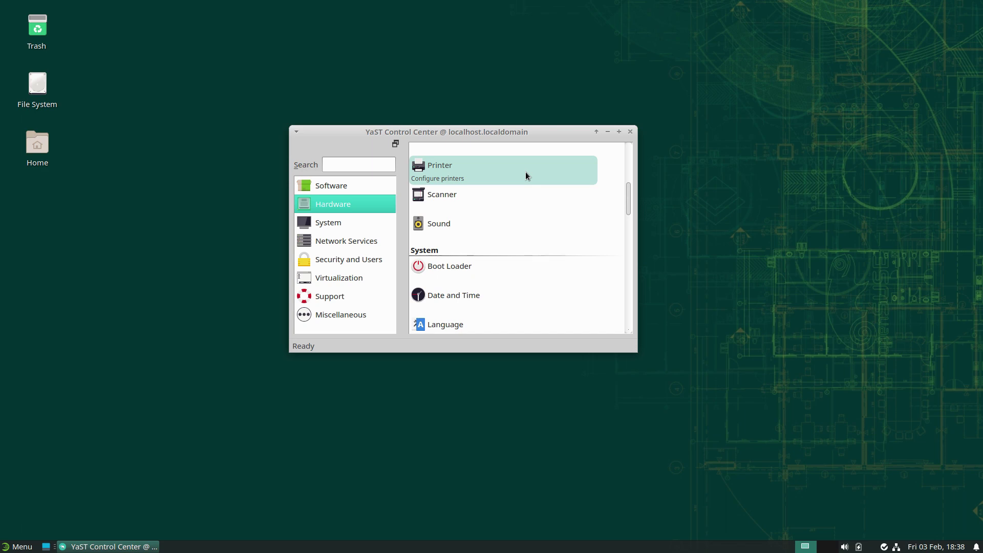
left_click(338, 225)
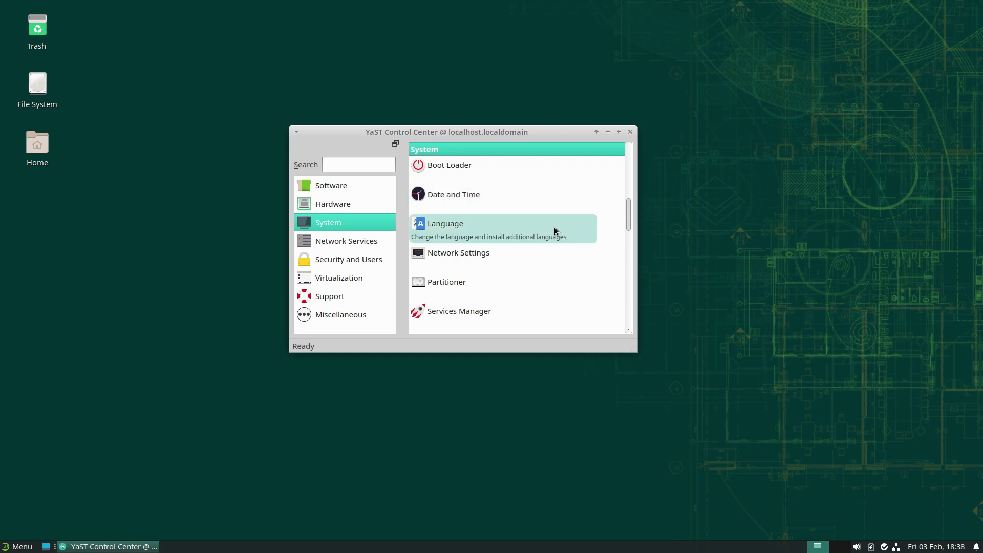
double_click(539, 285)
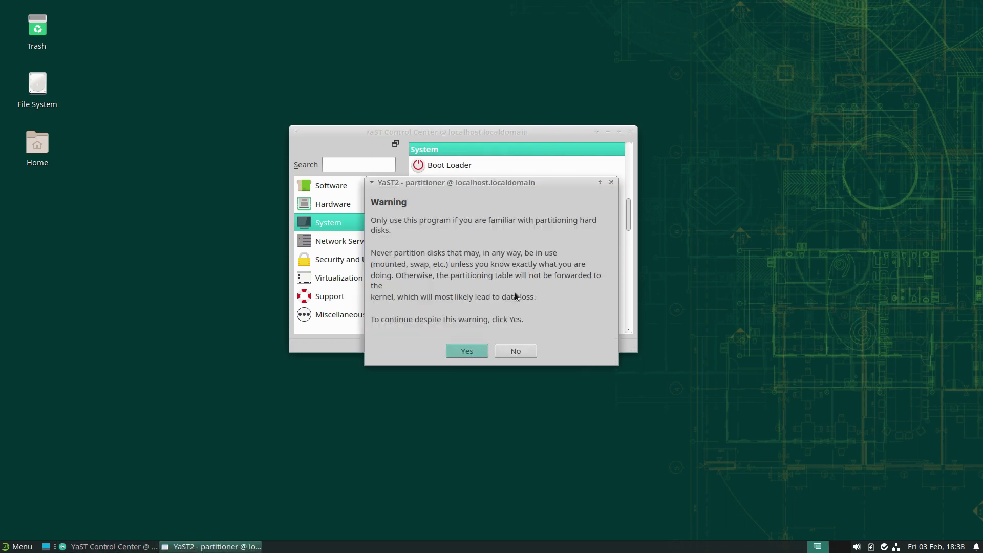
Accept the partitioning warning, view the 25 GiB disk's three partitions, then close the Control Center.
left_click(470, 357)
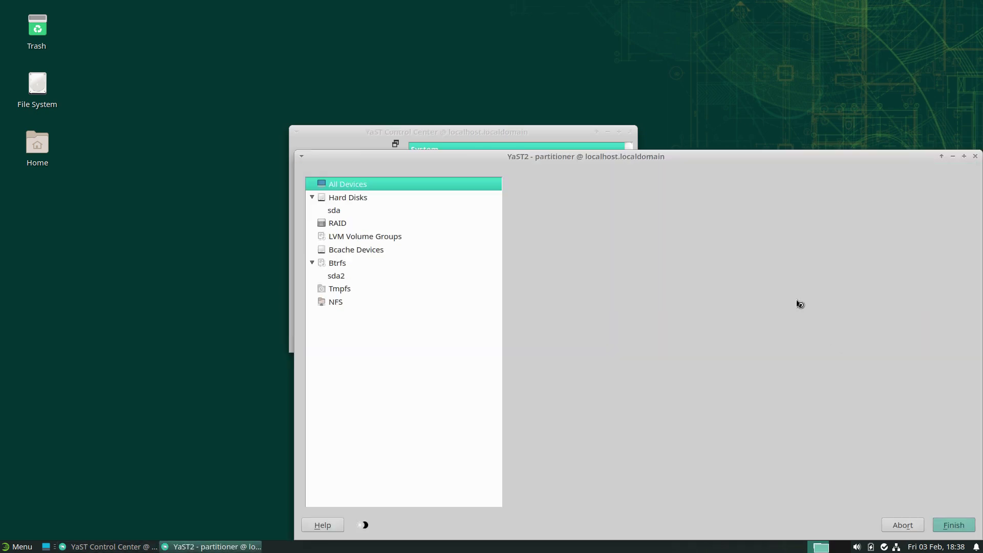
left_click_drag(727, 158, 585, 71)
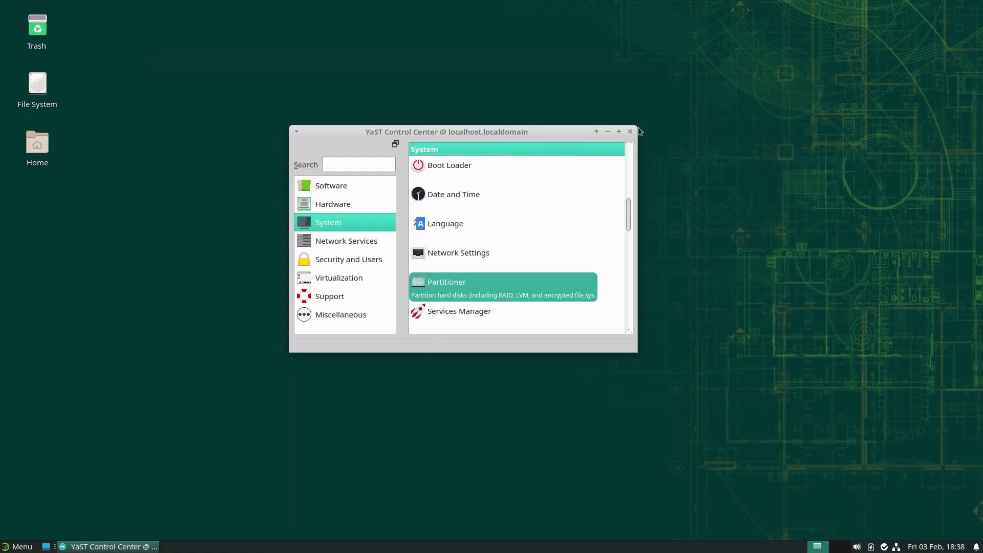
left_click(630, 132)
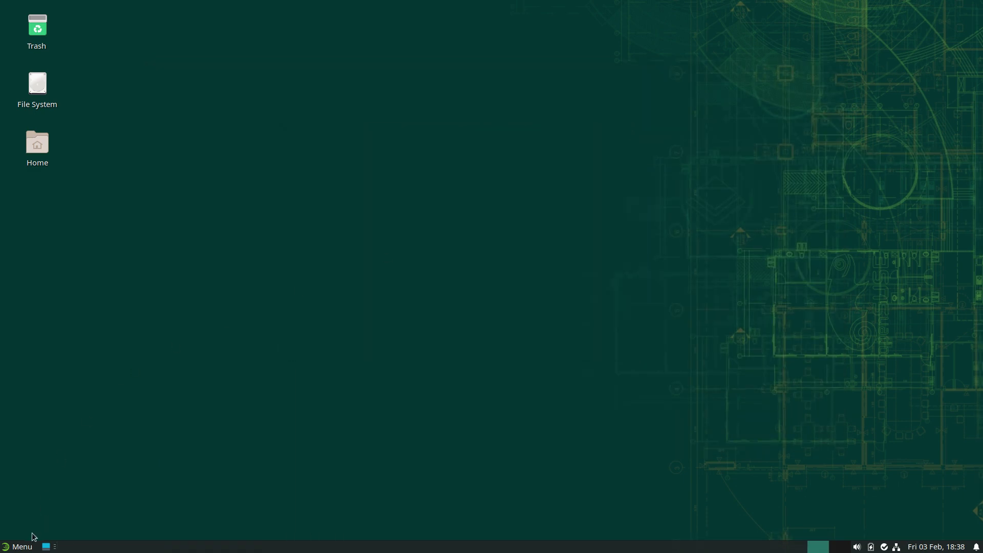
left_click(23, 547)
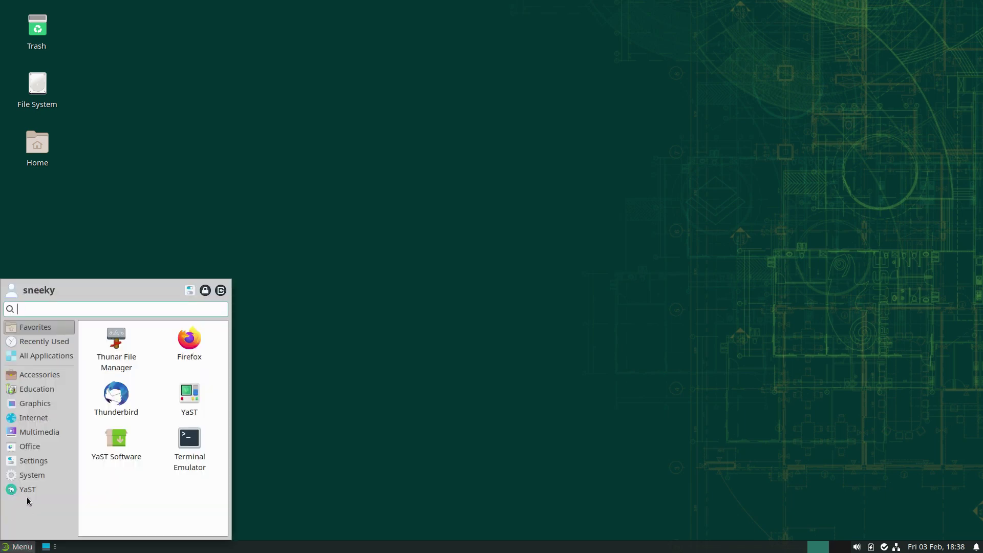
left_click(28, 420)
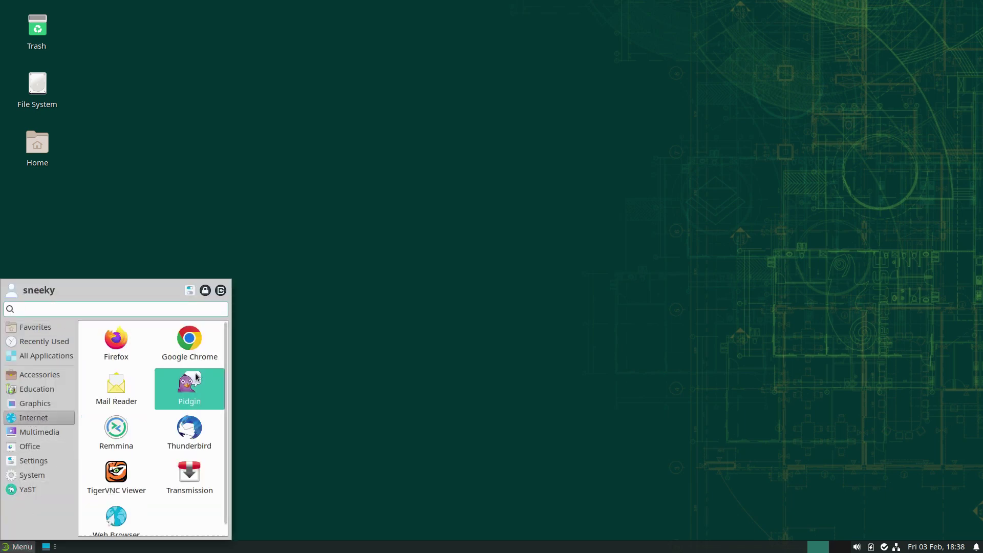
left_click(195, 347)
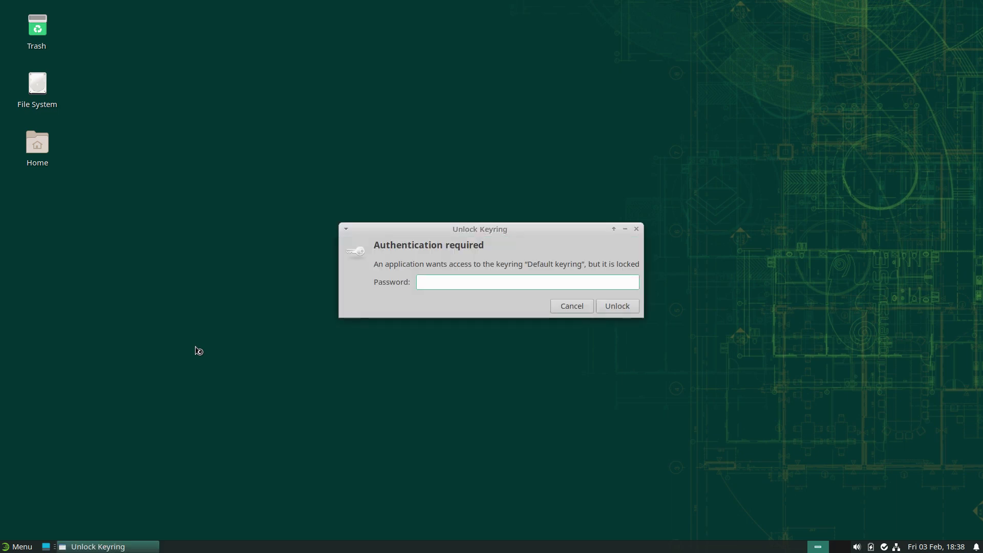
type("••••••")
key("Return")
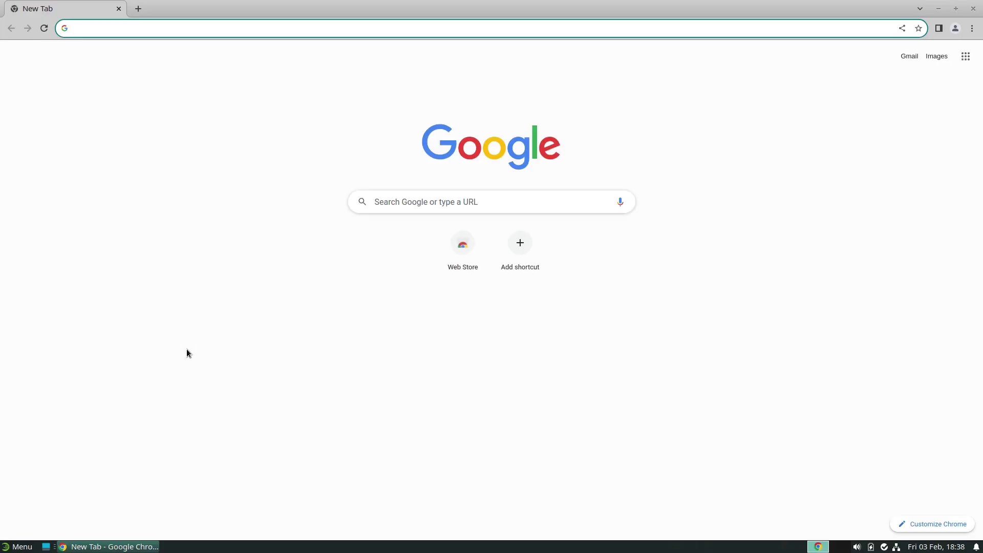
type("youtube")
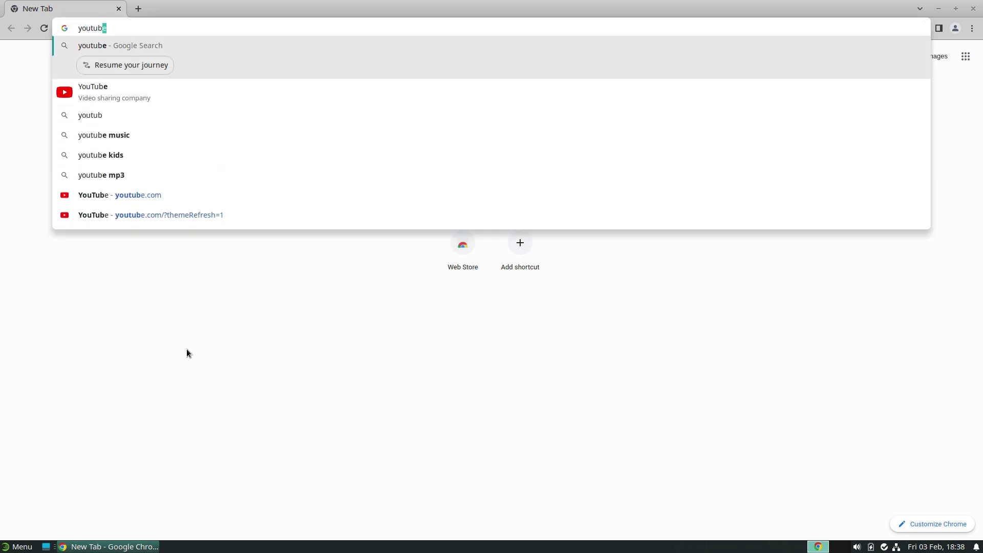
key("Return")
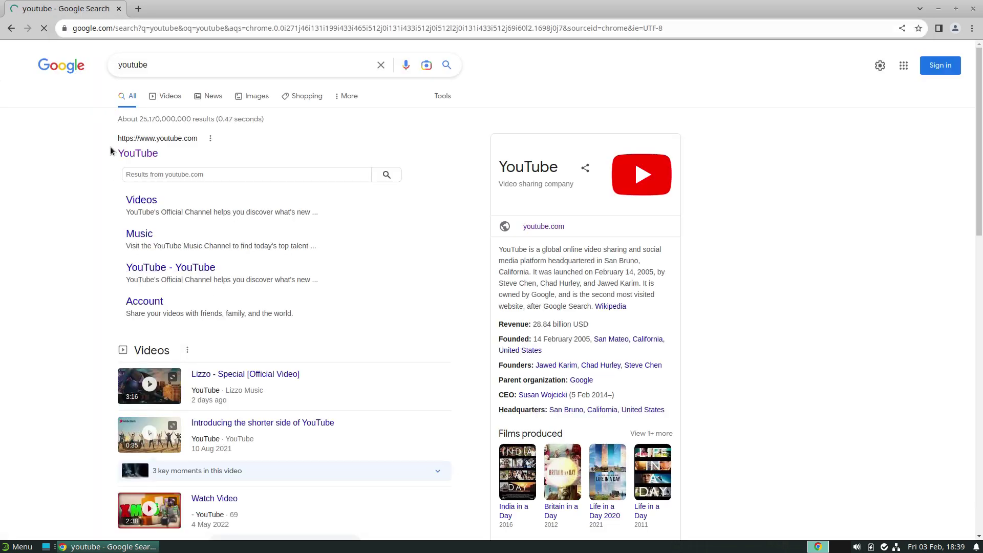
left_click(126, 155)
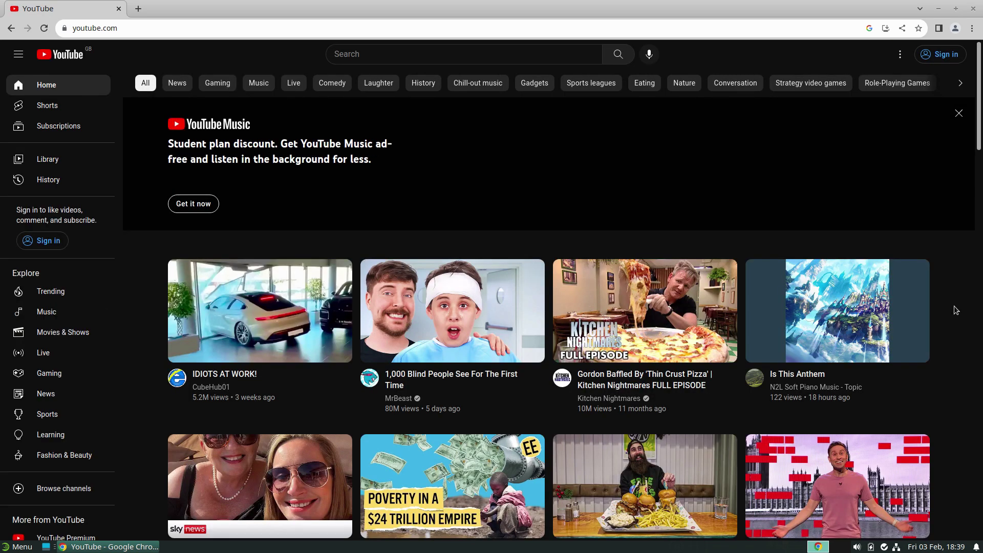
scroll(953, 306, "down", 10)
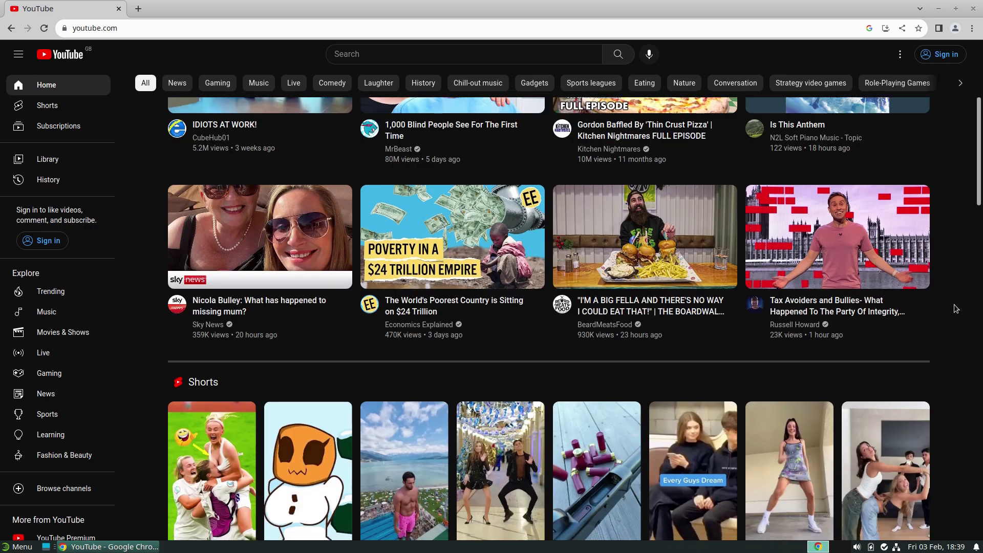
scroll(953, 304, "up", 10)
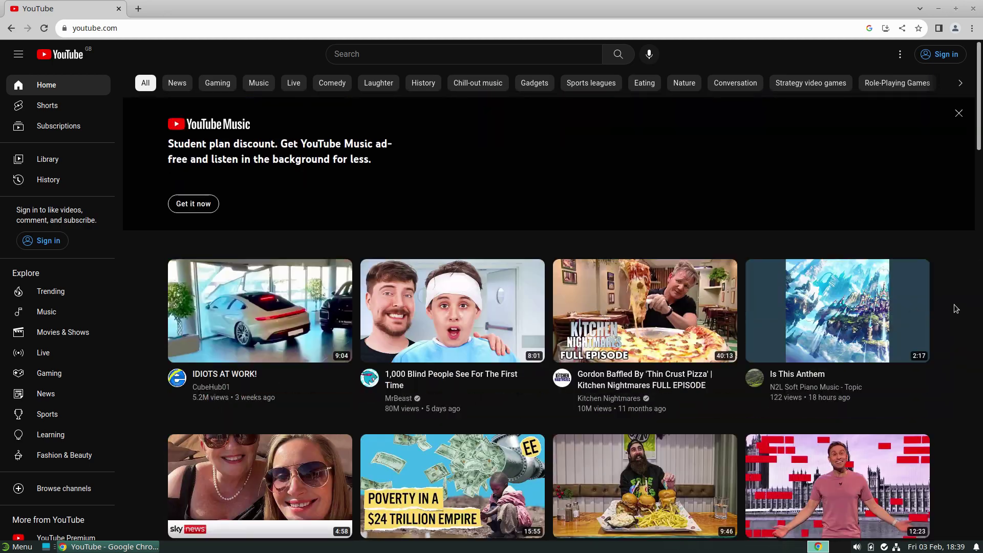
left_click(973, 9)
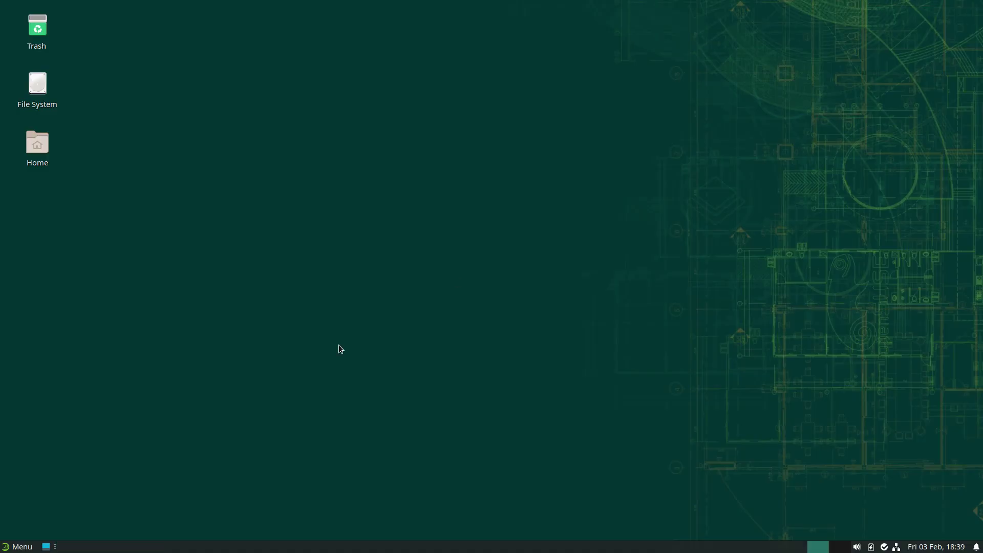
left_click(18, 546)
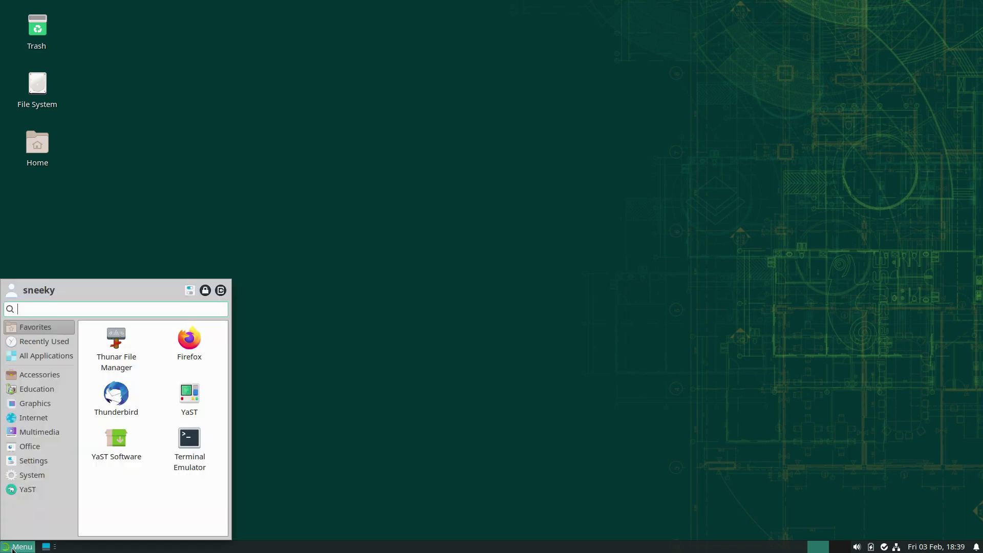
left_click(30, 447)
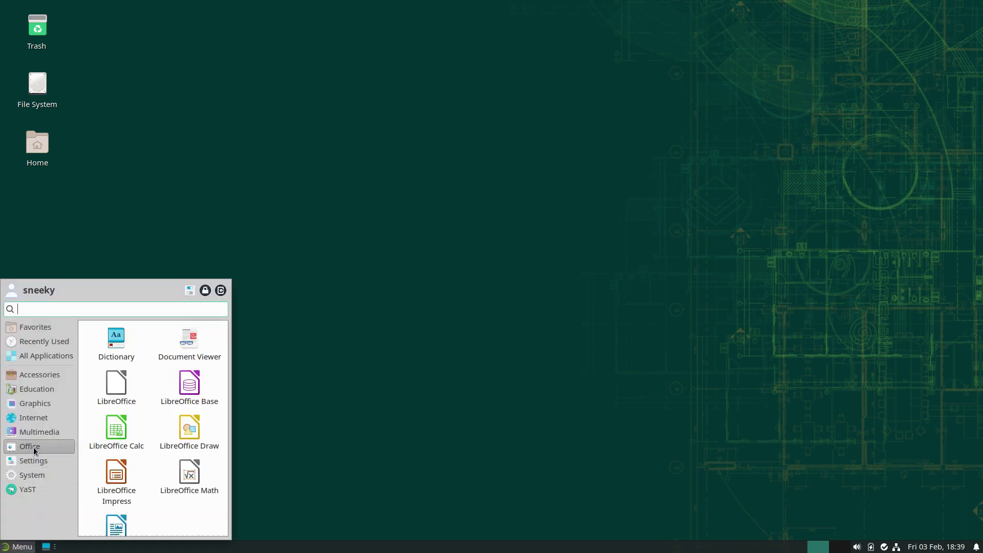
left_click(108, 436)
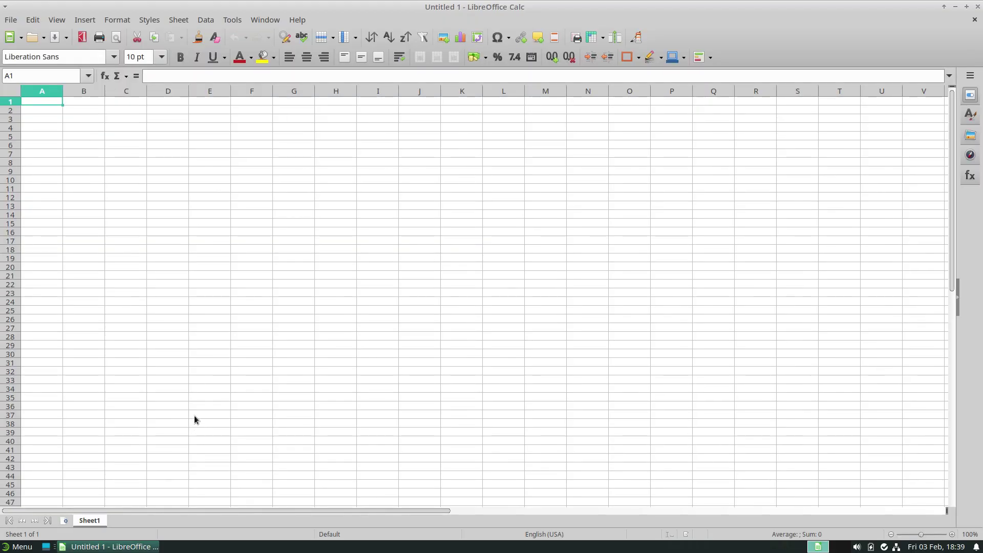
left_click(978, 7)
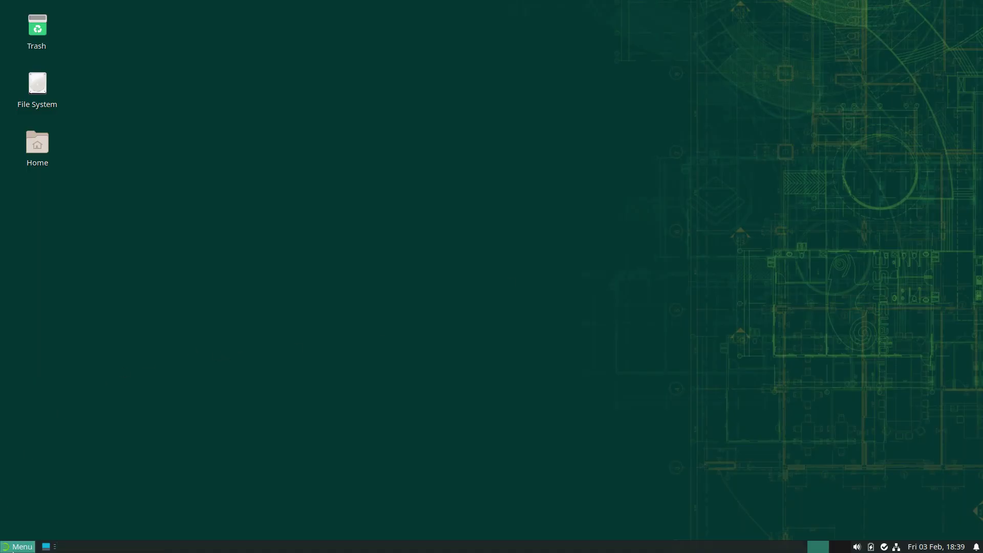
left_click(14, 549)
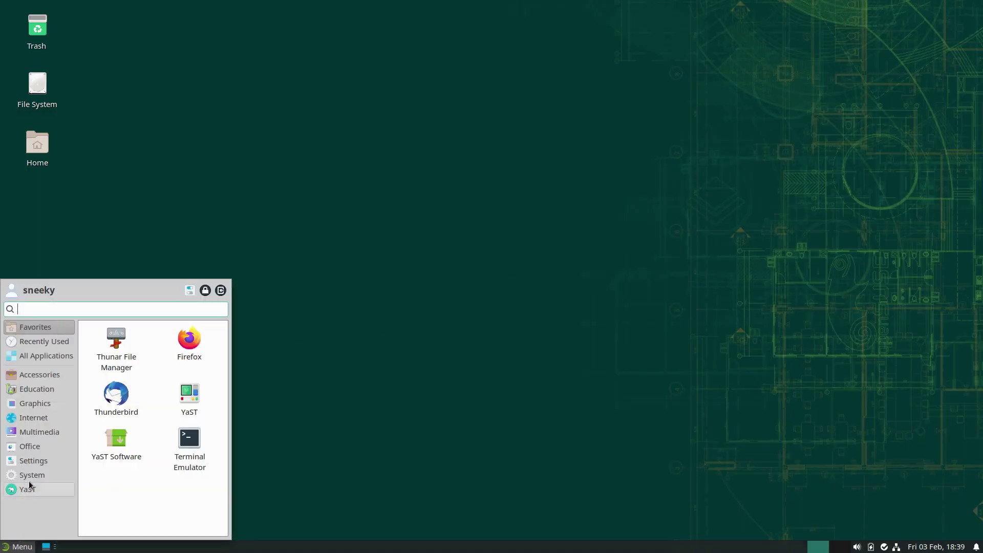
left_click(43, 408)
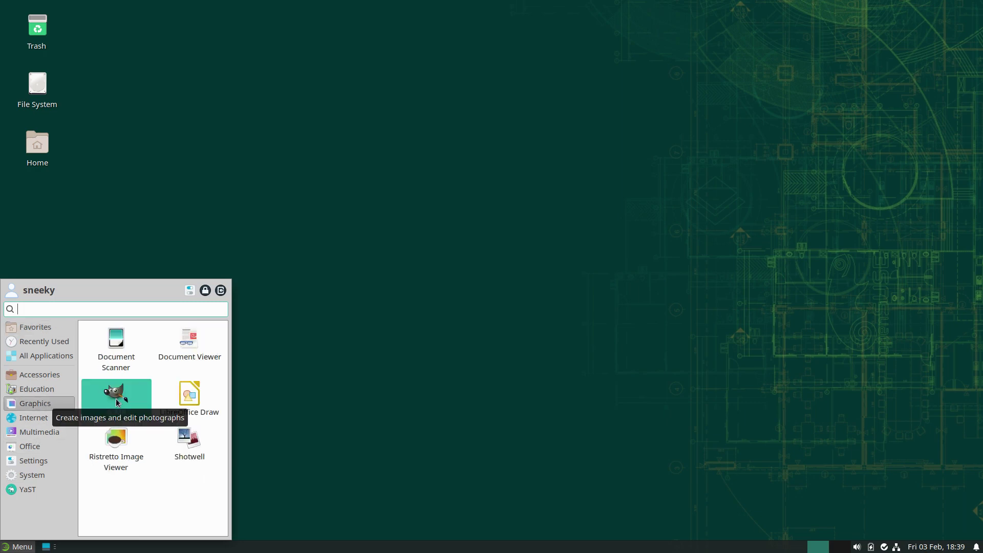
left_click(116, 402)
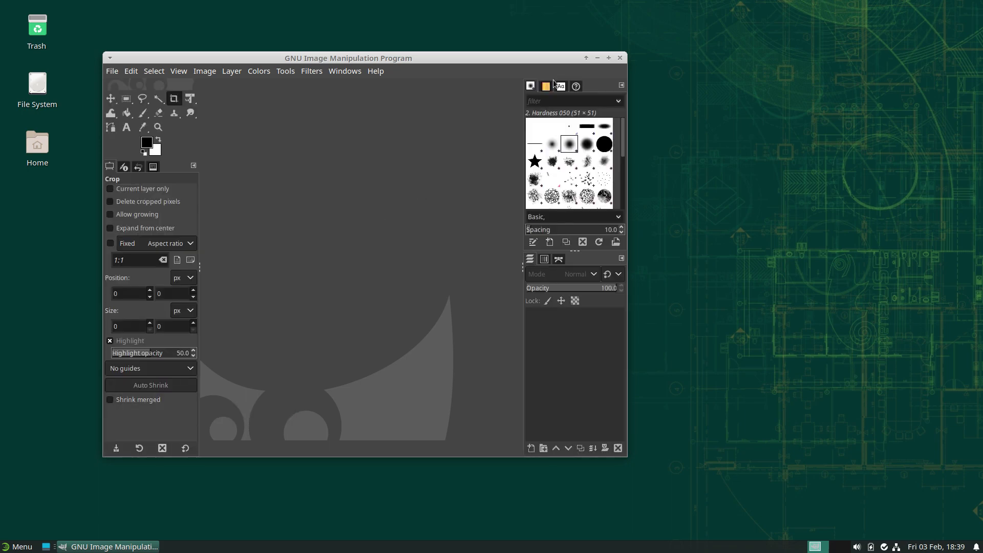
left_click(609, 58)
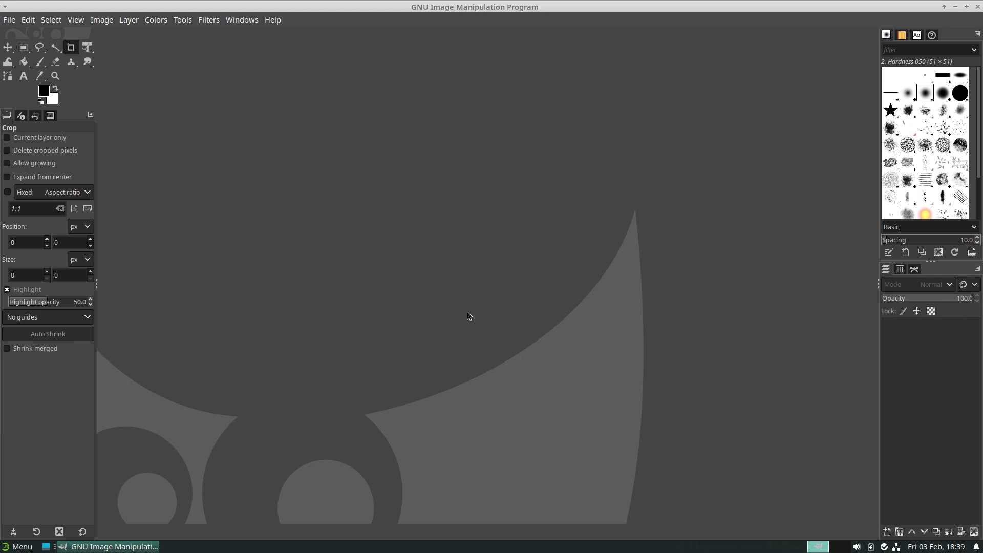
left_click(978, 7)
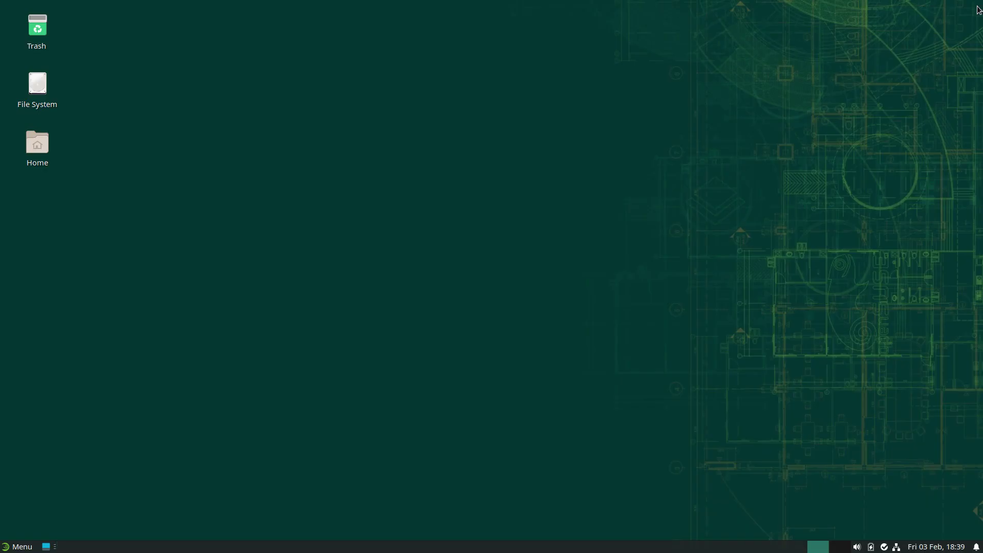
left_click(22, 547)
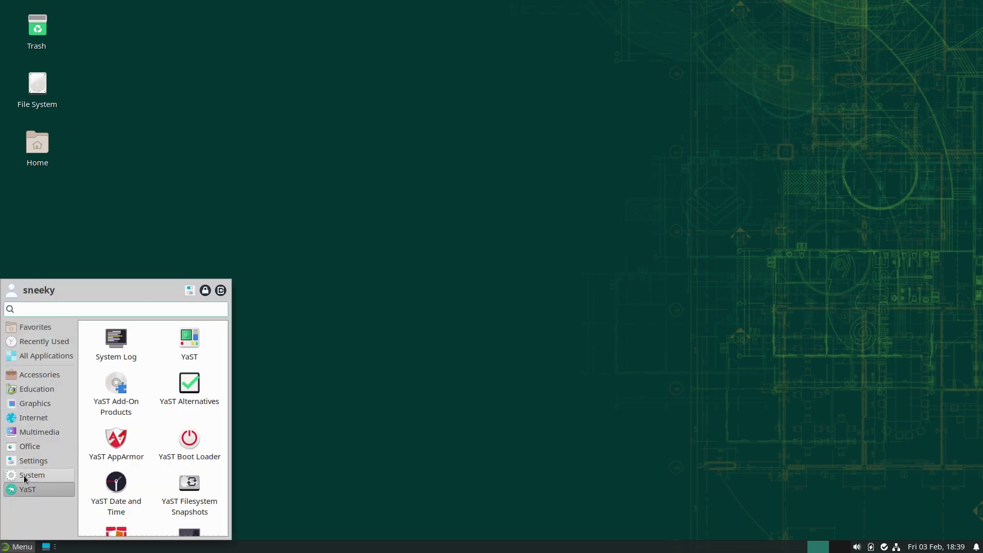
mouse_move(31, 463)
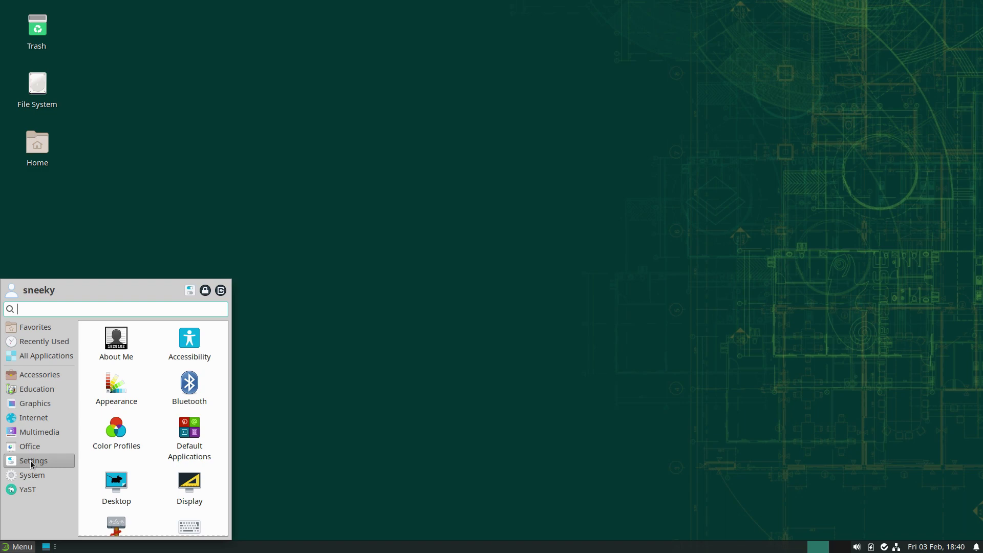
mouse_move(38, 436)
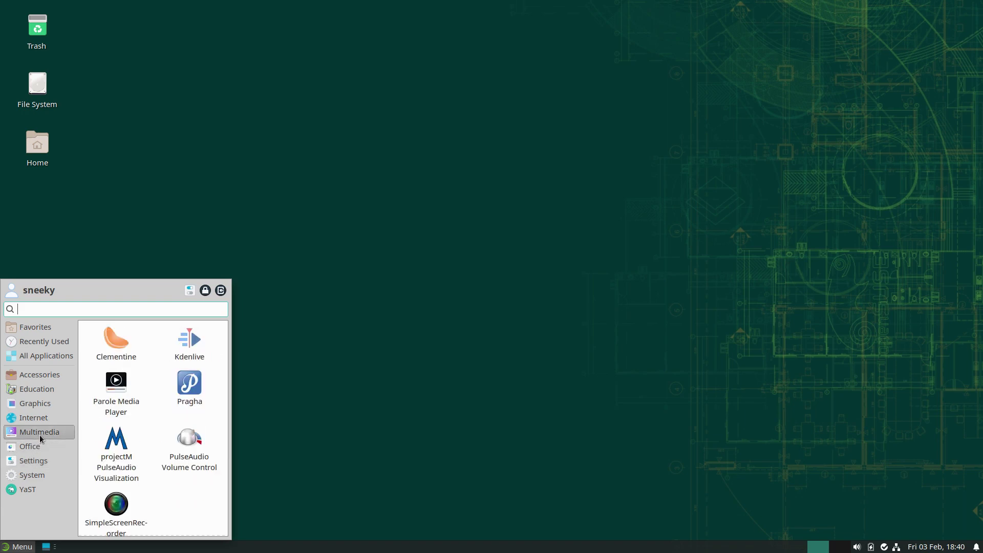
left_click(122, 513)
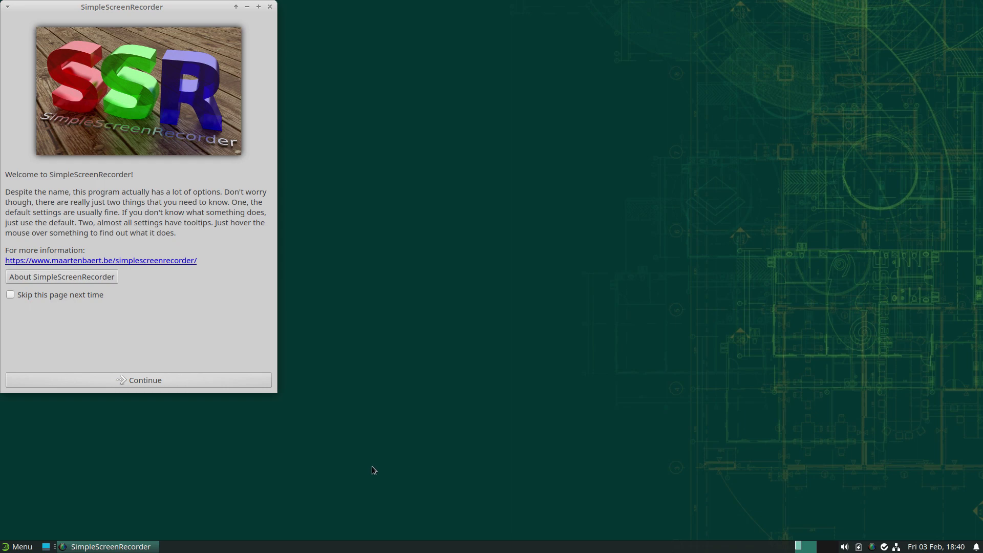
left_click(270, 7)
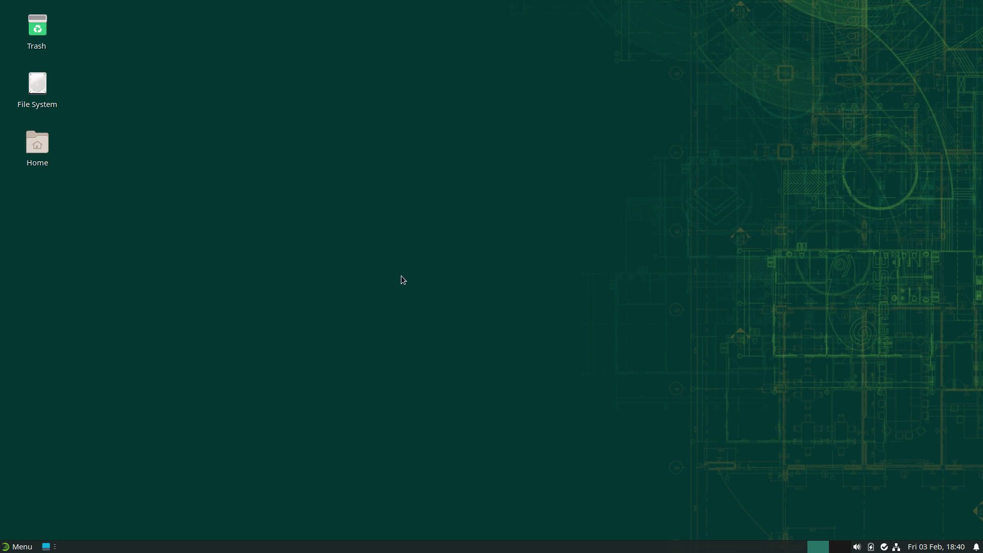